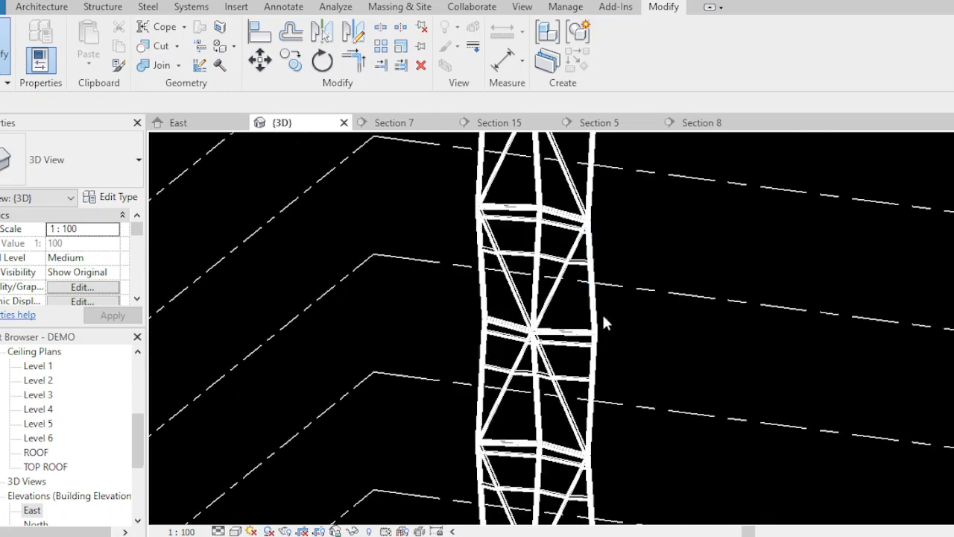
Examine the facade frame's mullion, transom and diagonal joints in the 3D view, including the joint at the top centre mullion.
scroll(589, 290, up, 4)
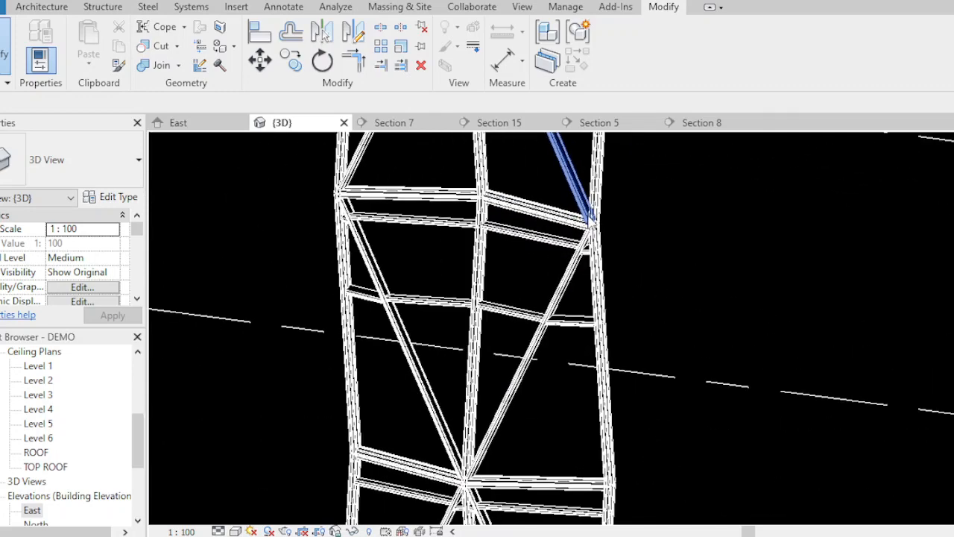
scroll(546, 314, down, 2)
scroll(583, 279, up, 4)
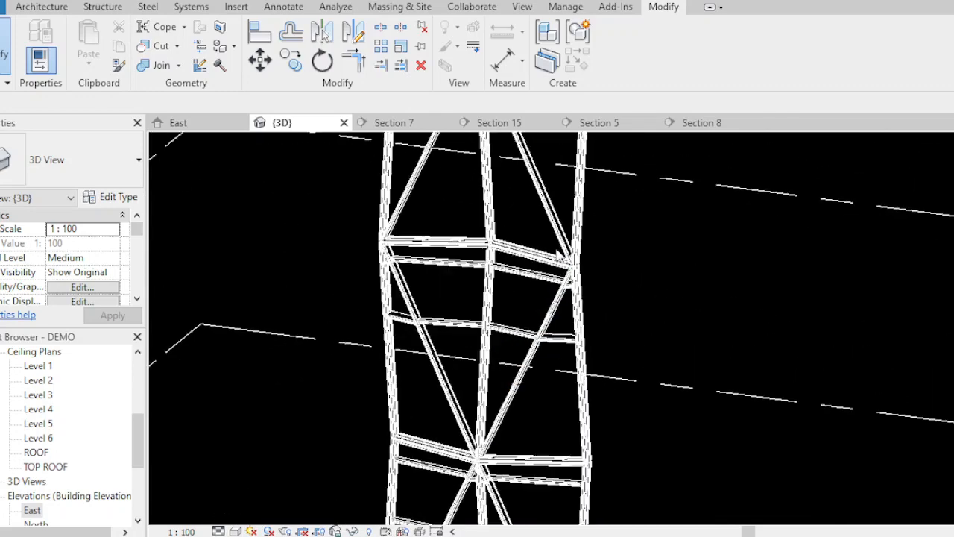
scroll(618, 292, up, 1)
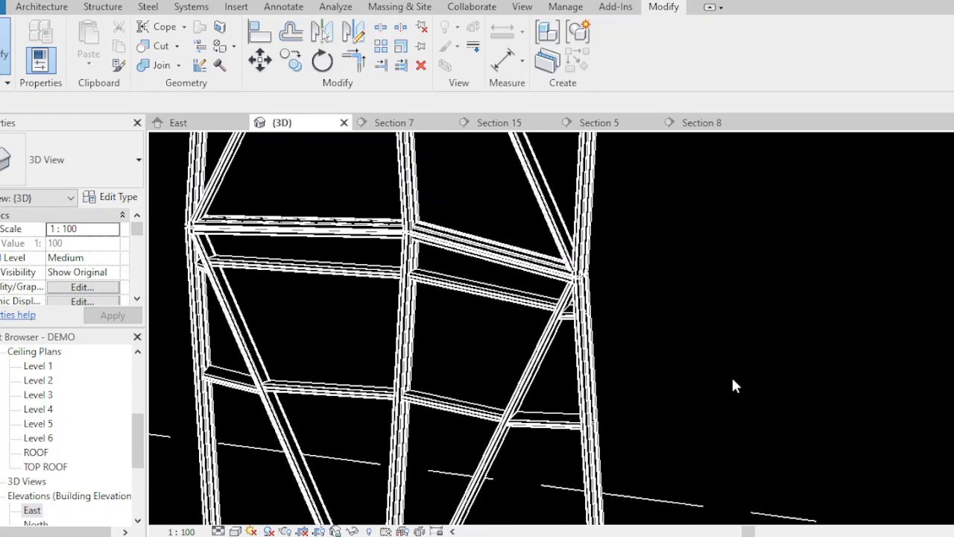
scroll(730, 381, down, 4)
scroll(628, 210, up, 3)
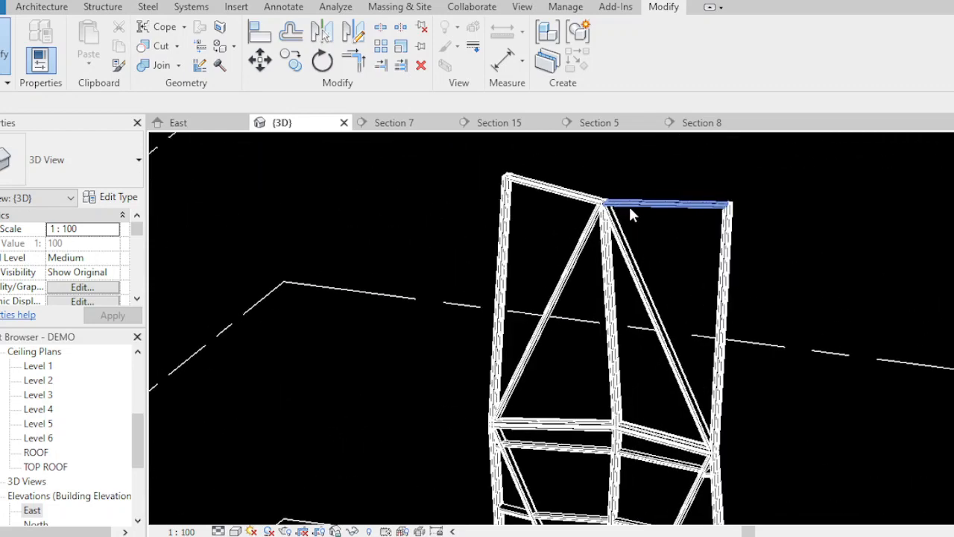
scroll(630, 210, up, 5)
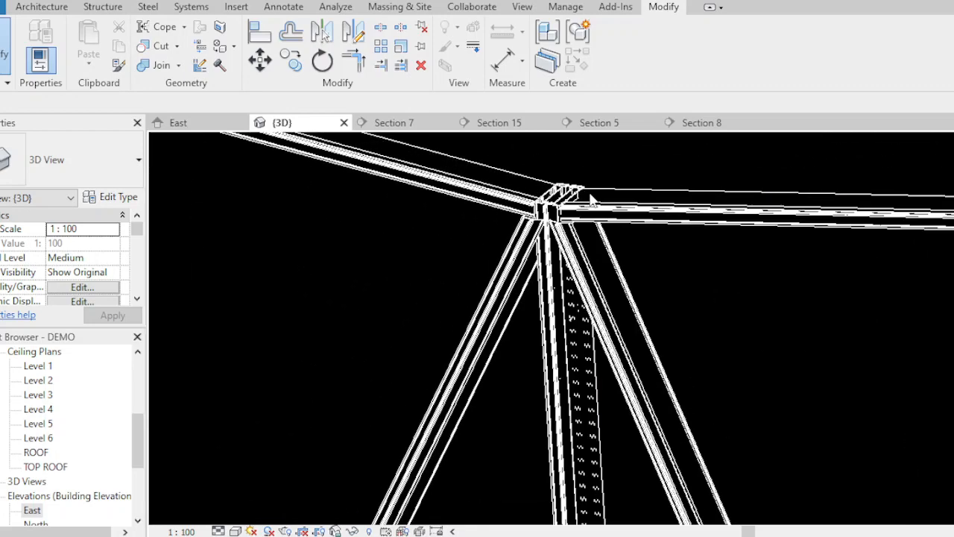
scroll(584, 203, up, 3)
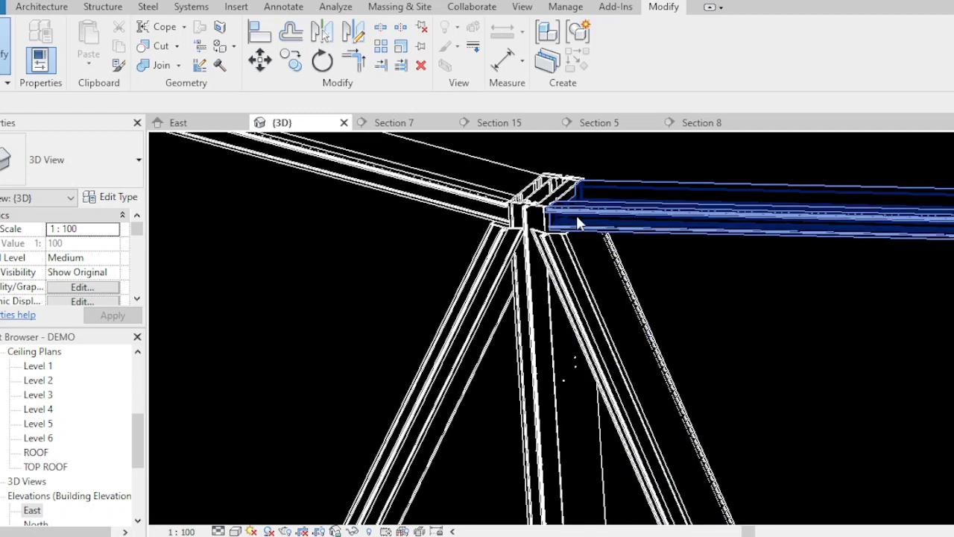
scroll(576, 215, down, 5)
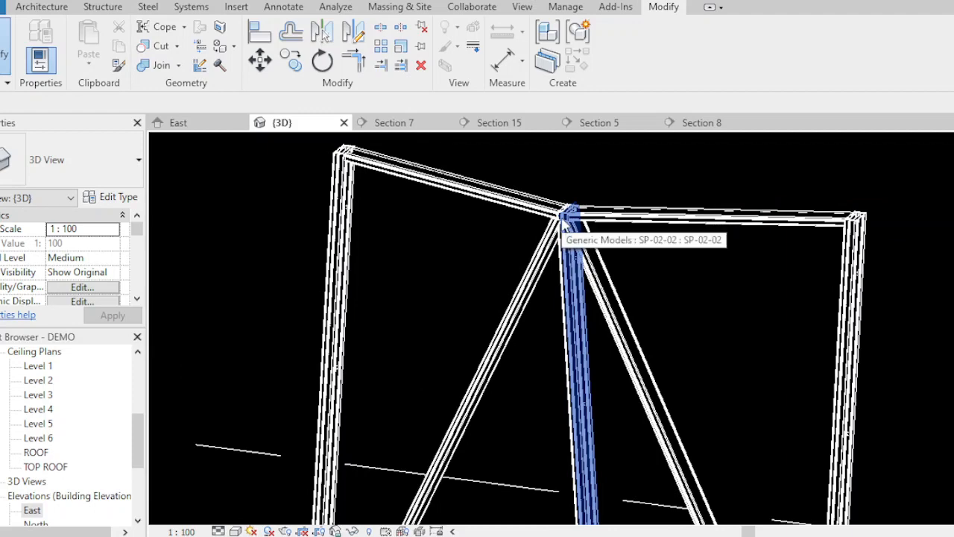
scroll(564, 218, down, 3)
scroll(526, 175, down, 6)
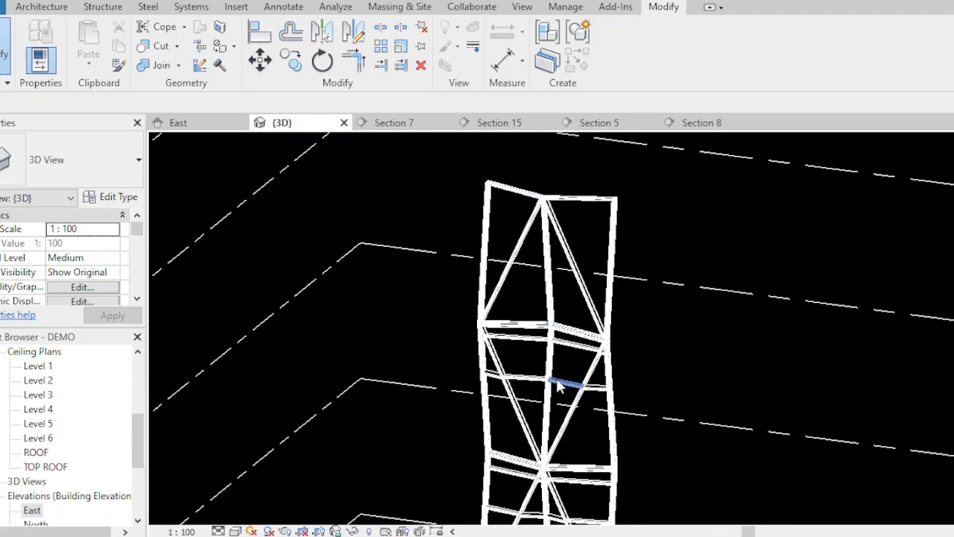
scroll(560, 382, up, 3)
Orbit to another side of the frame and inspect its intermediate transoms, diagonals and mullion joints down to the base.
shift+middle_drag(674, 397, 554, 258)
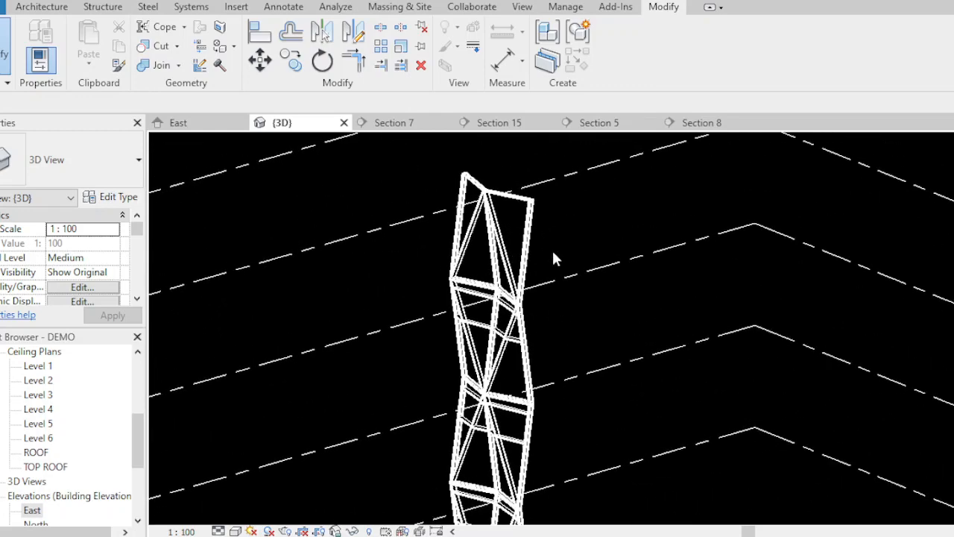
scroll(534, 274, up, 2)
scroll(526, 236, up, 5)
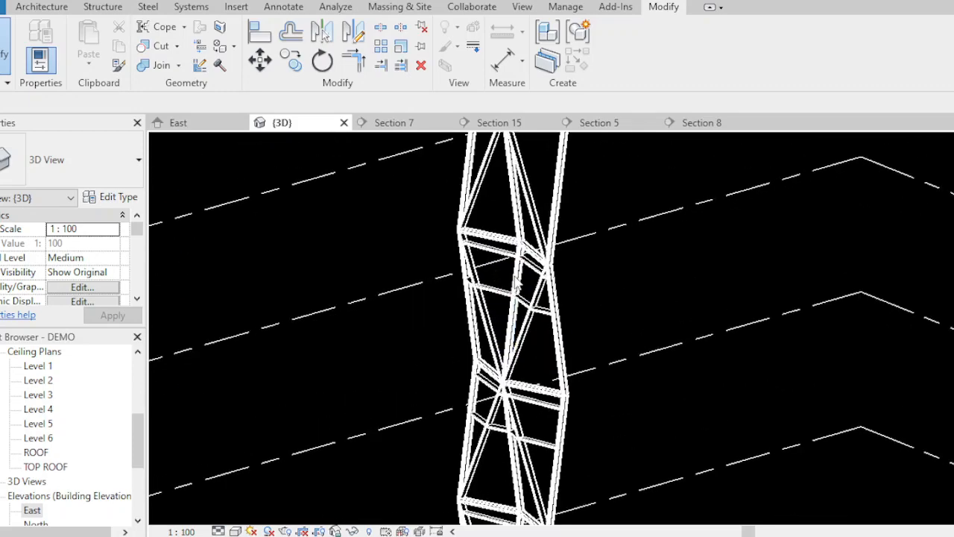
scroll(526, 235, up, 1)
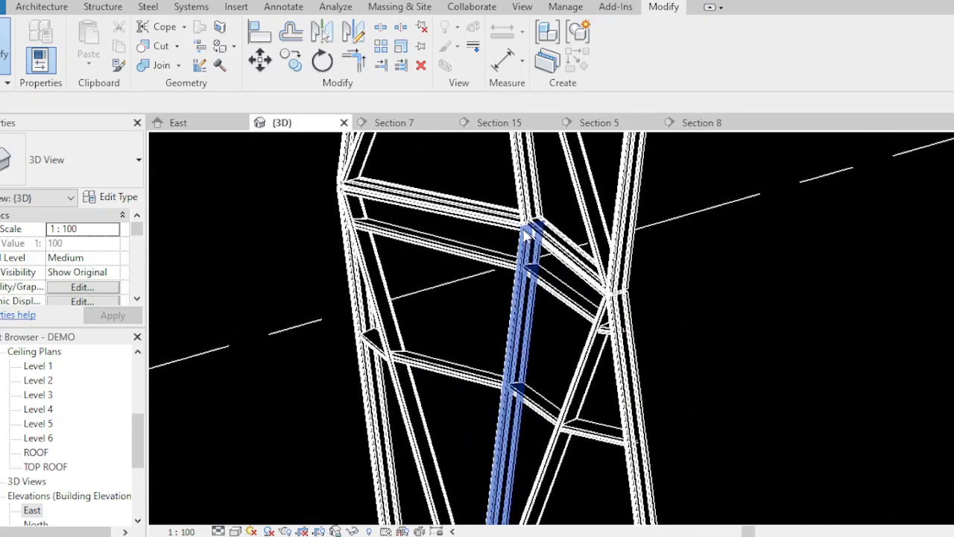
scroll(554, 393, up, 1)
scroll(597, 368, up, 1)
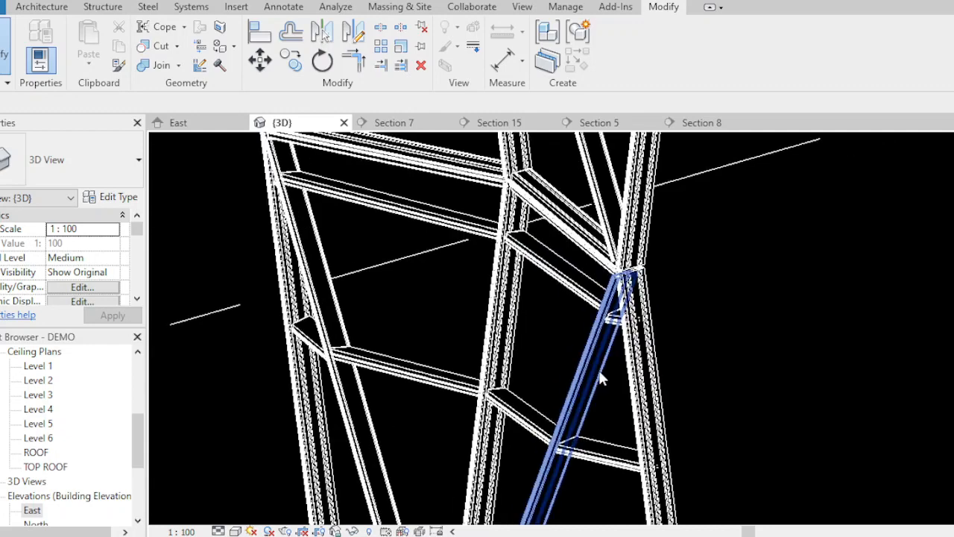
scroll(507, 234, up, 2)
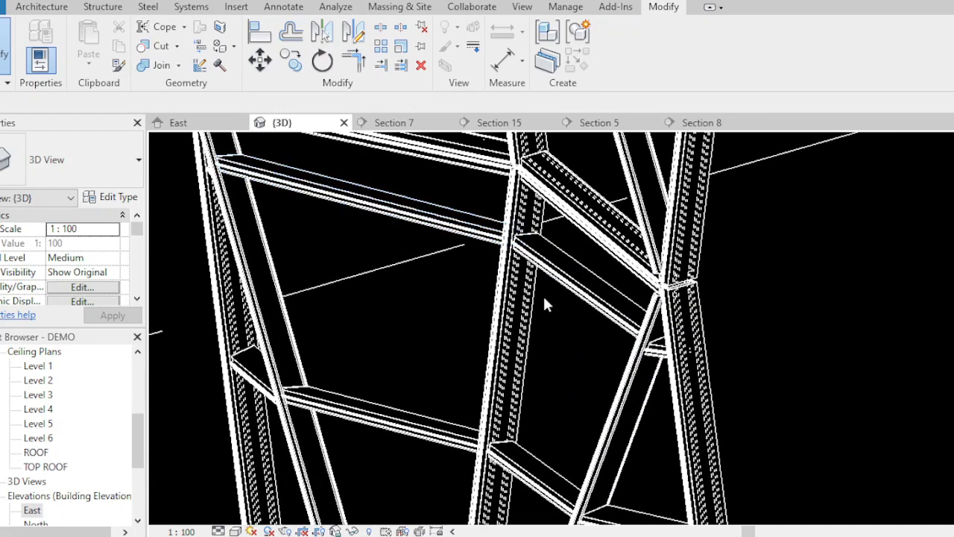
scroll(544, 298, up, 1)
scroll(559, 302, down, 2)
scroll(626, 343, up, 3)
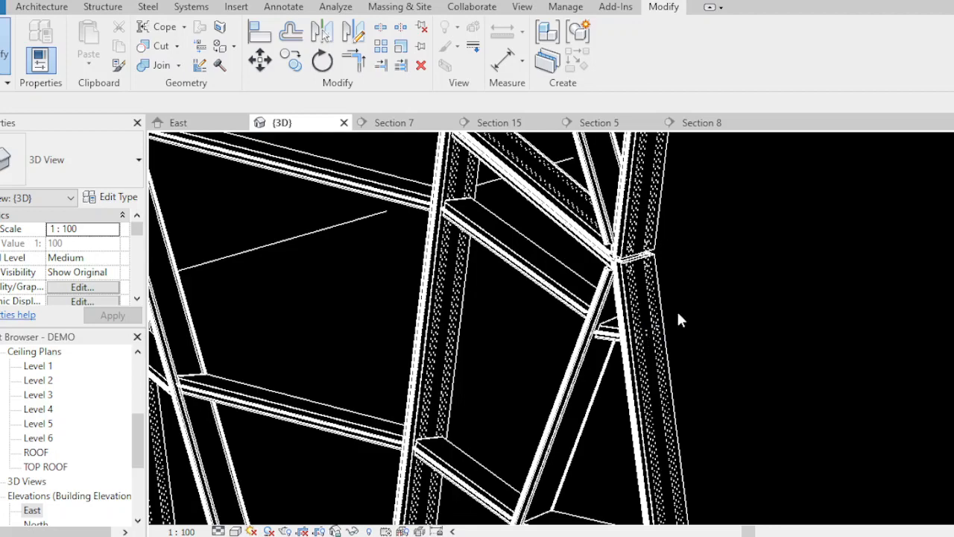
scroll(678, 319, down, 5)
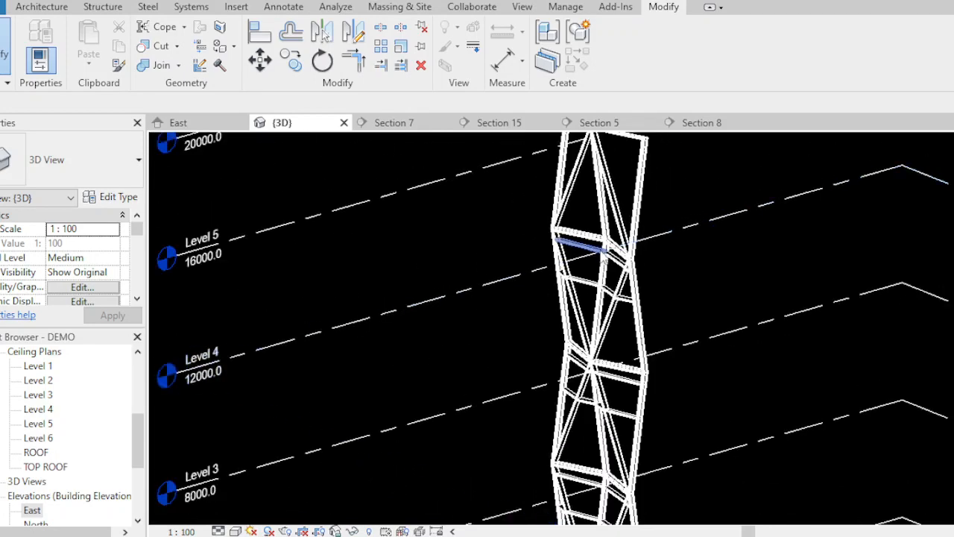
scroll(586, 266, down, 5)
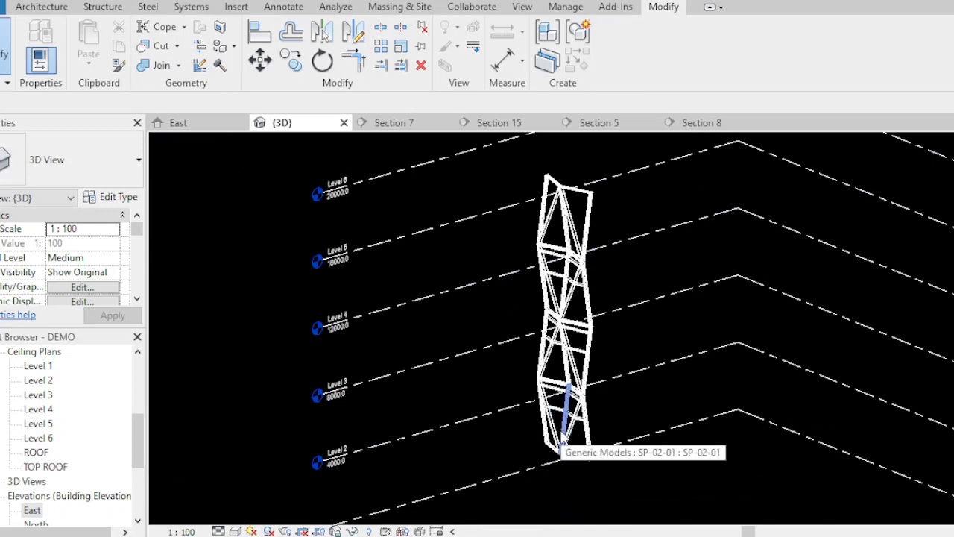
scroll(562, 413, up, 4)
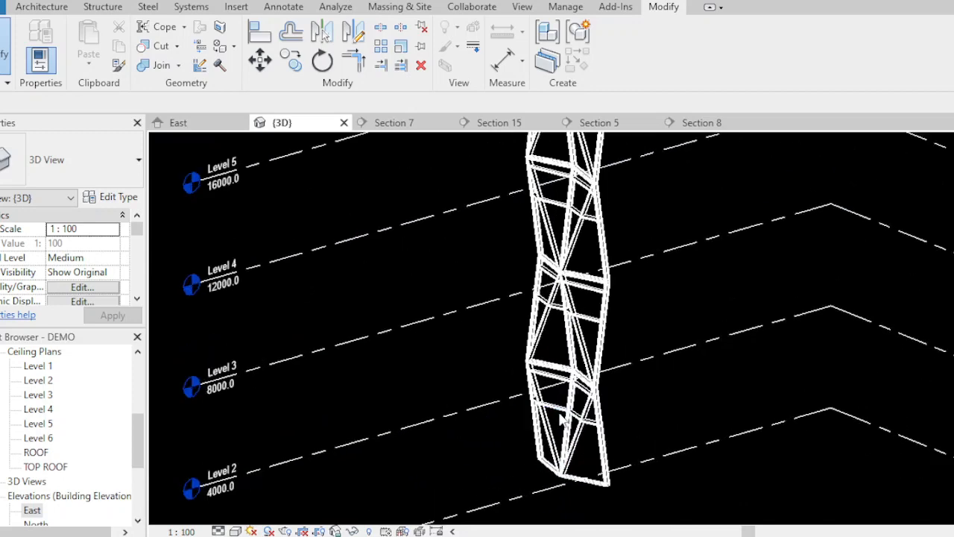
Open the East elevation and go to the section view cut along the frame's outer mullion.
double_click(32, 510)
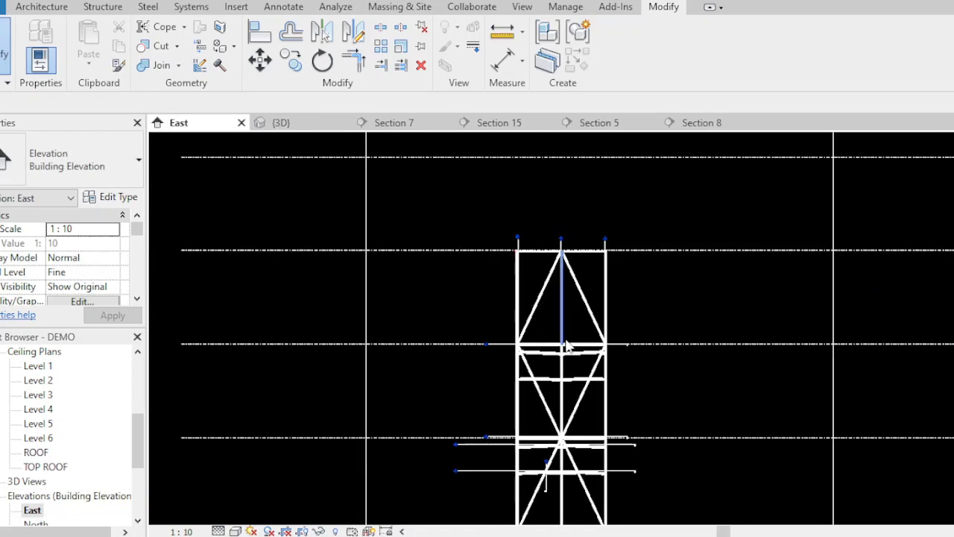
scroll(555, 403, down, 1)
scroll(533, 477, down, 1)
scroll(544, 252, up, 1)
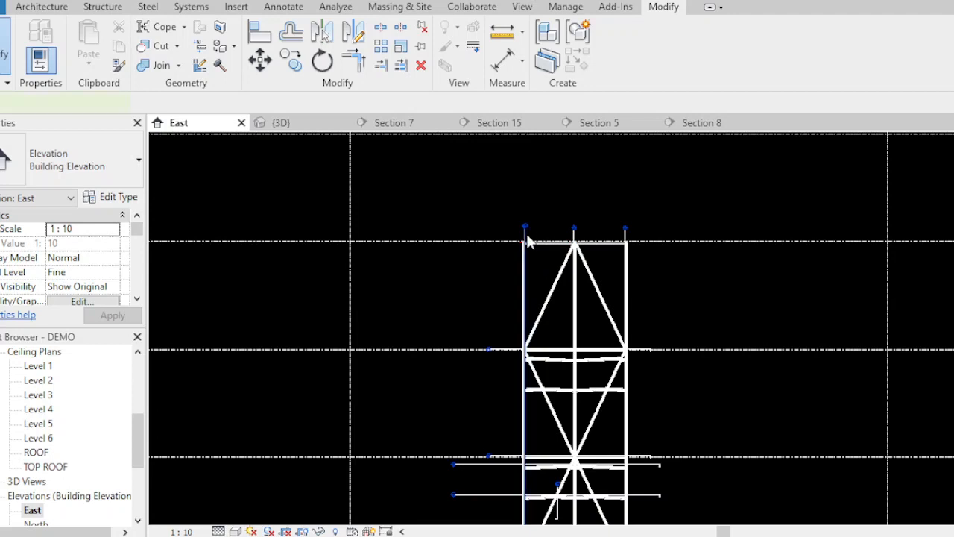
click(527, 240)
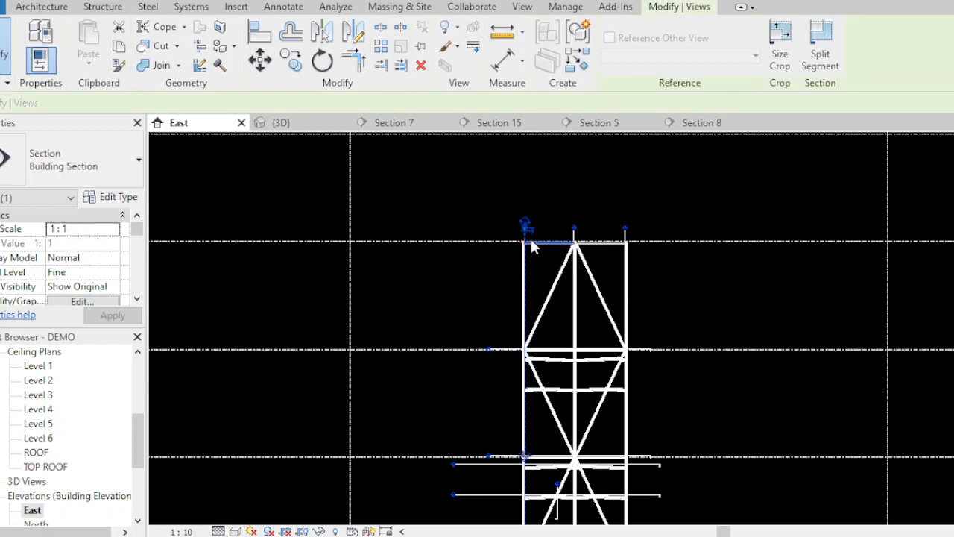
right_click(529, 242)
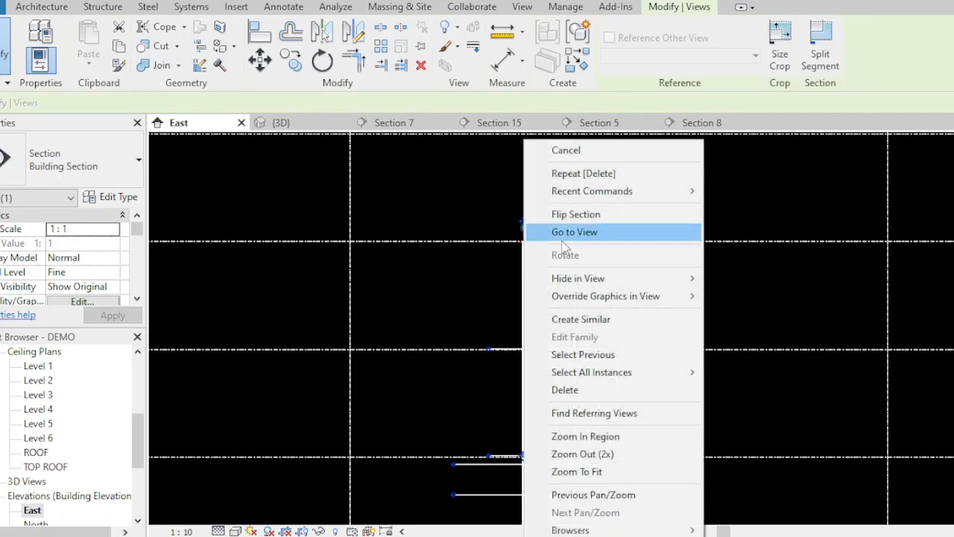
click(558, 239)
Examine the transom profile at the lower end of the inclined mullion in Section 5.
scroll(557, 298, down, 6)
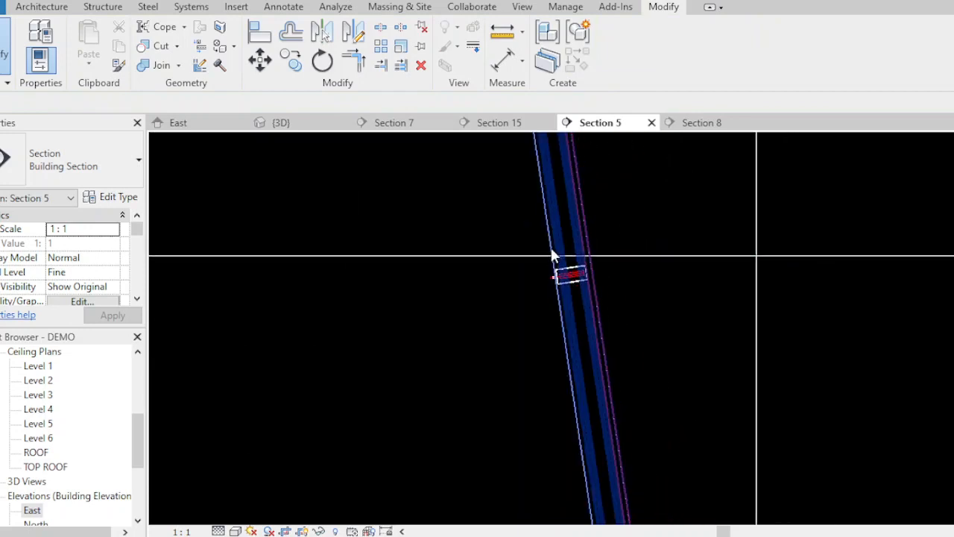
scroll(574, 390, up, 6)
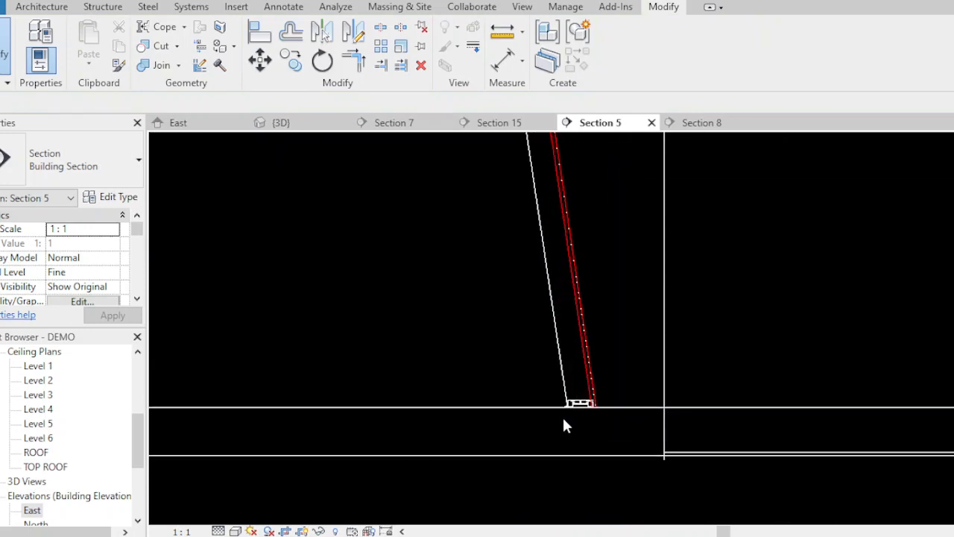
scroll(579, 395, up, 4)
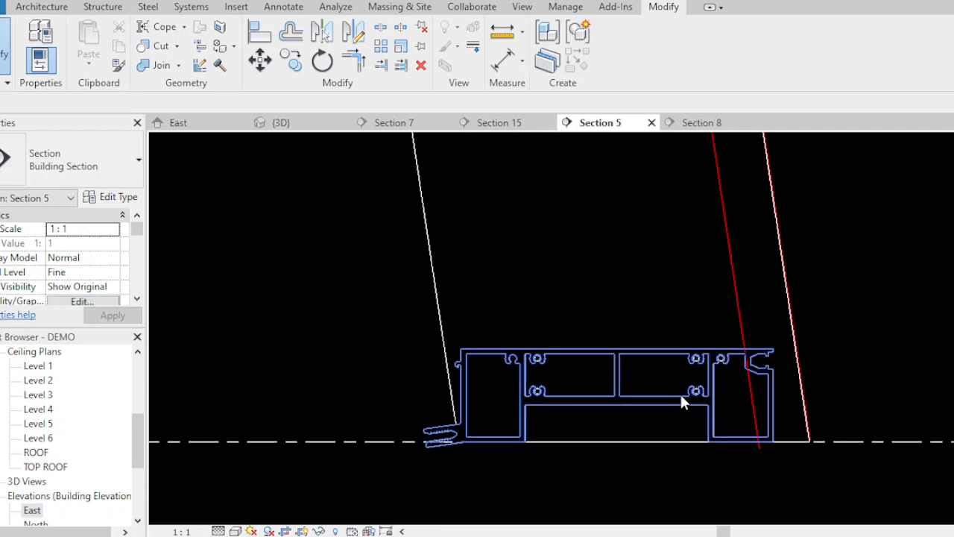
scroll(706, 371, up, 3)
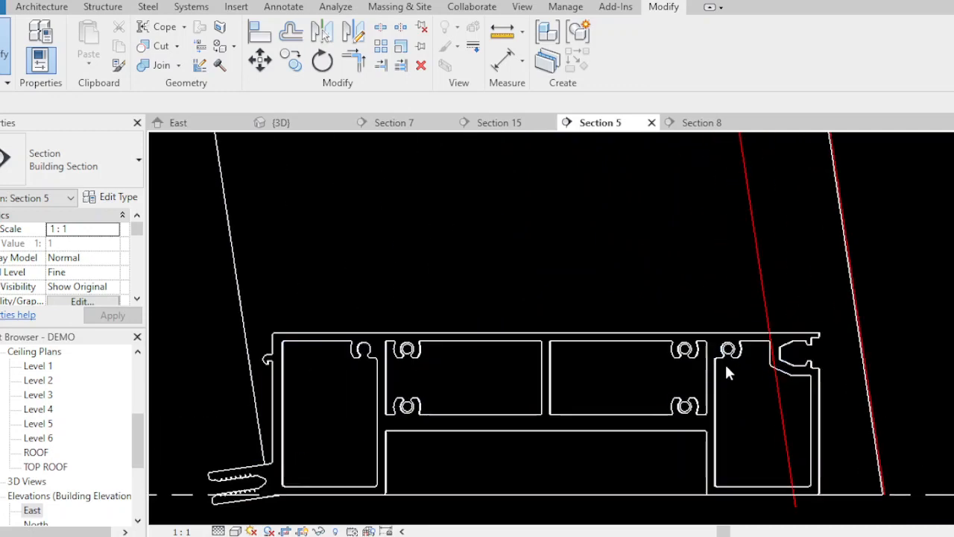
Select the inclined SP-02-02 mullion and inspect how its screw holes align with the transom profile's screw ports.
click(407, 352)
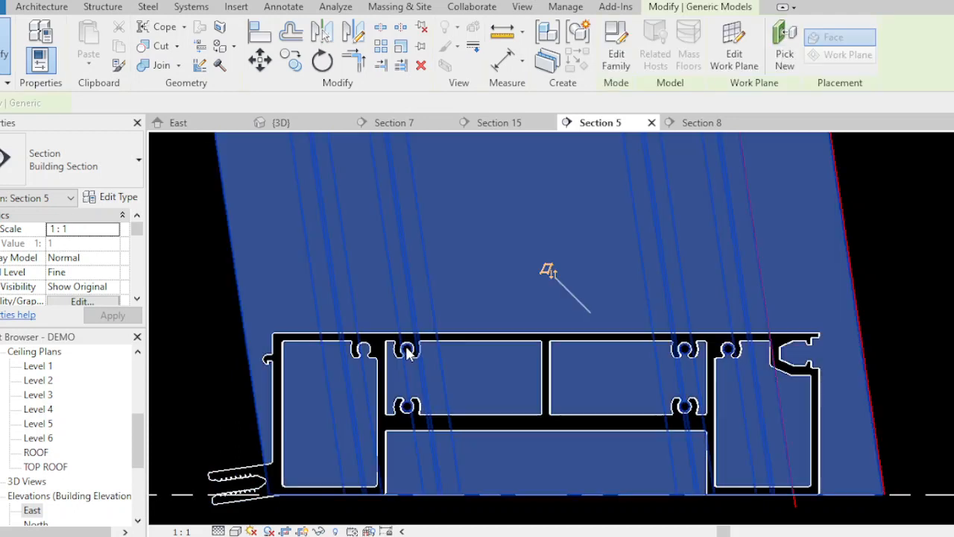
scroll(419, 351, down, 3)
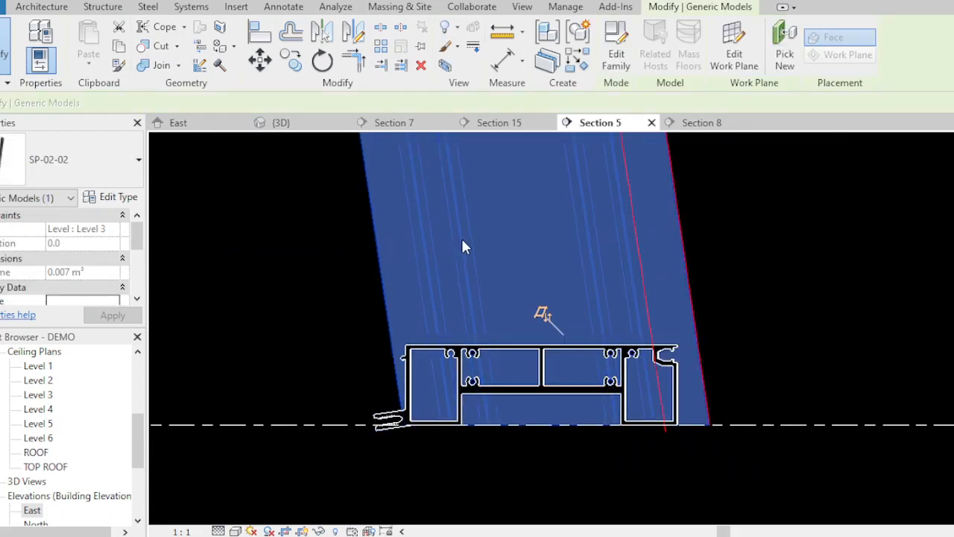
scroll(466, 384, up, 2)
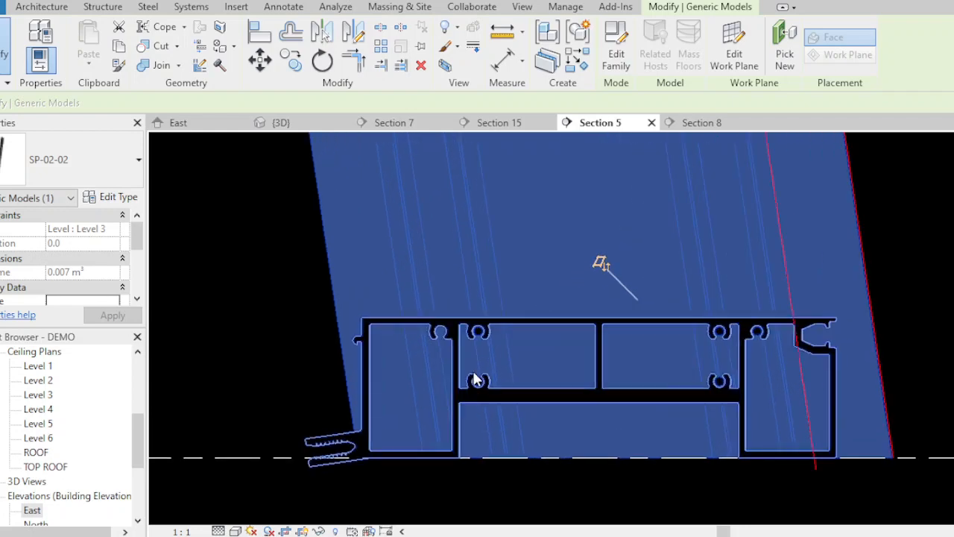
scroll(479, 349, up, 2)
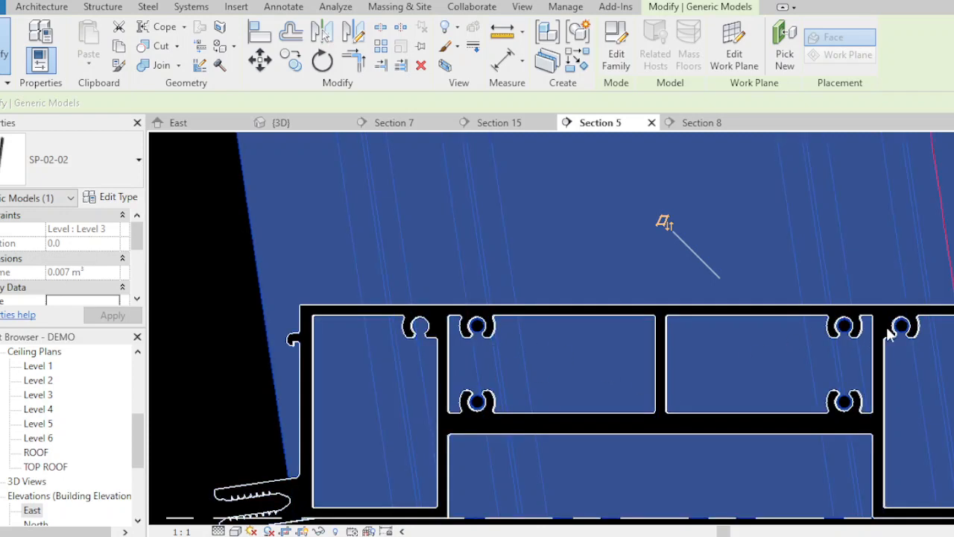
scroll(669, 406, down, 5)
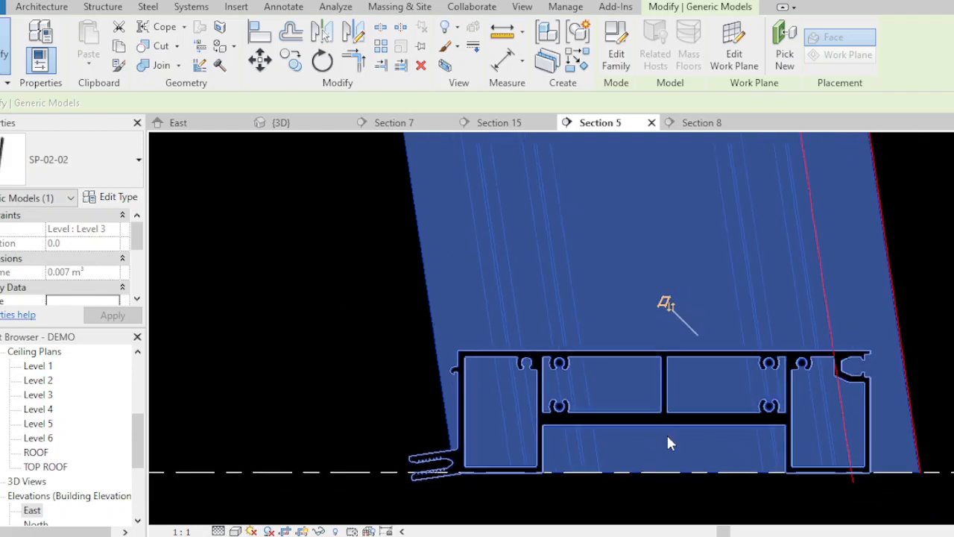
Inspect the intermediate transom connections along the selected SP-02-02 mullion.
scroll(667, 457, down, 5)
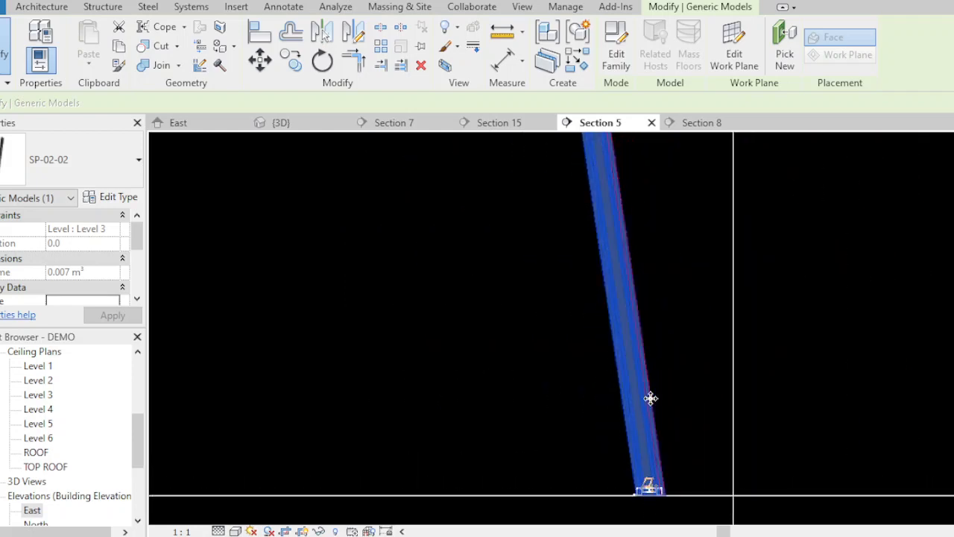
scroll(640, 425, down, 2)
scroll(606, 266, up, 8)
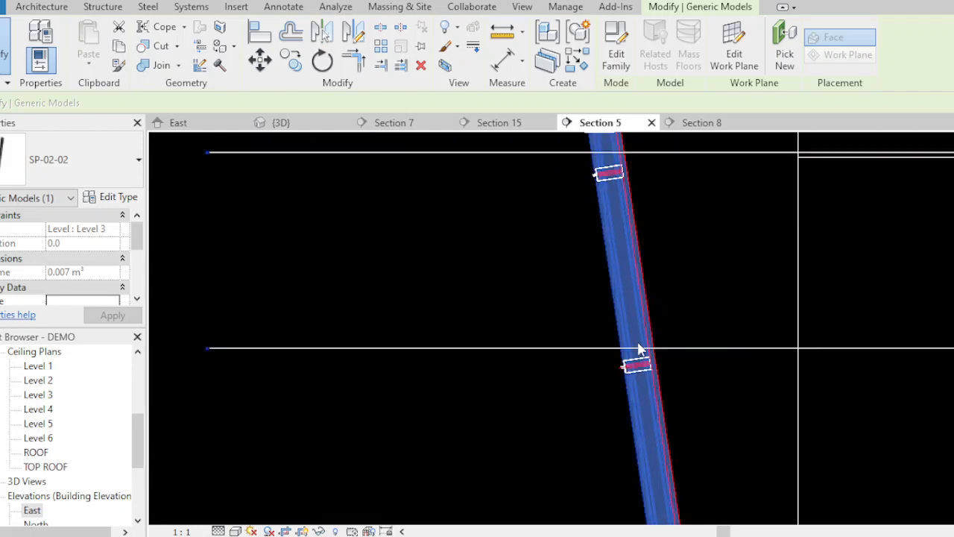
scroll(645, 379, up, 7)
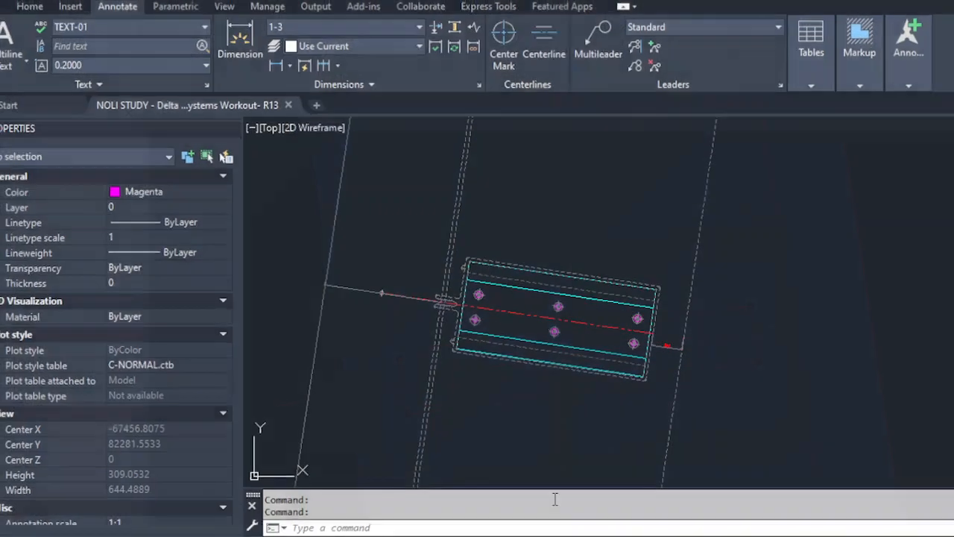
Switch to the AutoCAD workout drawing and examine the male and female mullion layouts and the frame elevation.
scroll(574, 324, up, 5)
scroll(545, 265, down, 3)
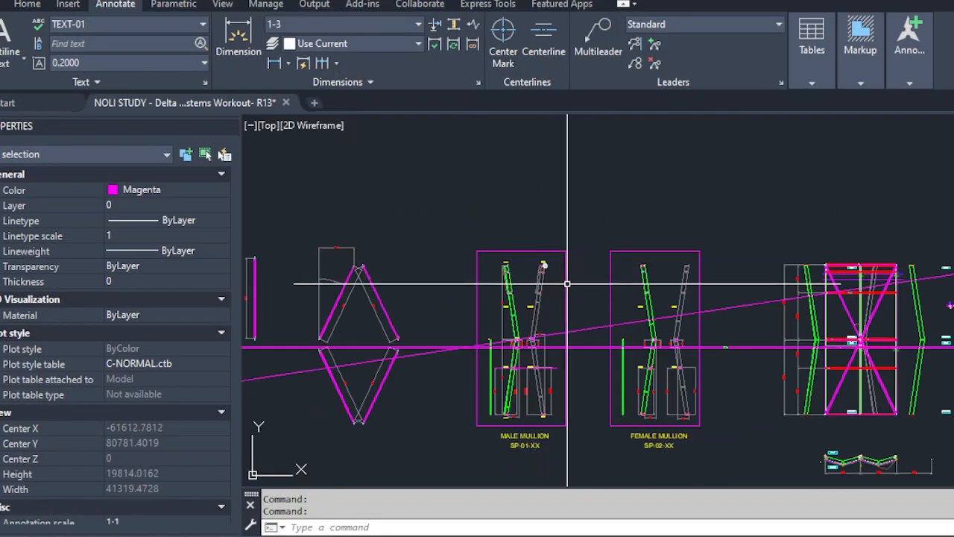
scroll(580, 344, up, 6)
scroll(521, 312, down, 2)
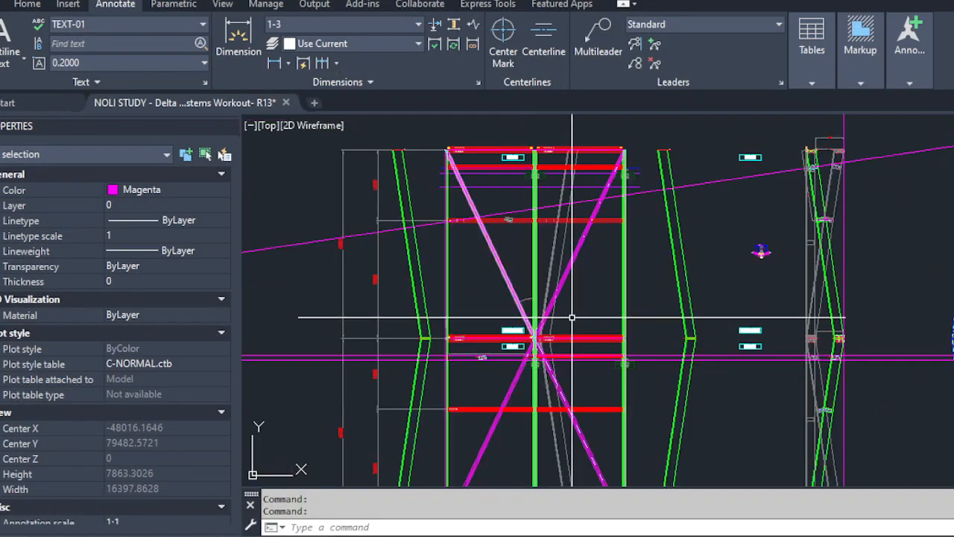
Examine the inclined transom detail in the workout drawing and select the C-shaped block inside the rectangular profile.
scroll(952, 351, up, 9)
scroll(596, 299, down, 5)
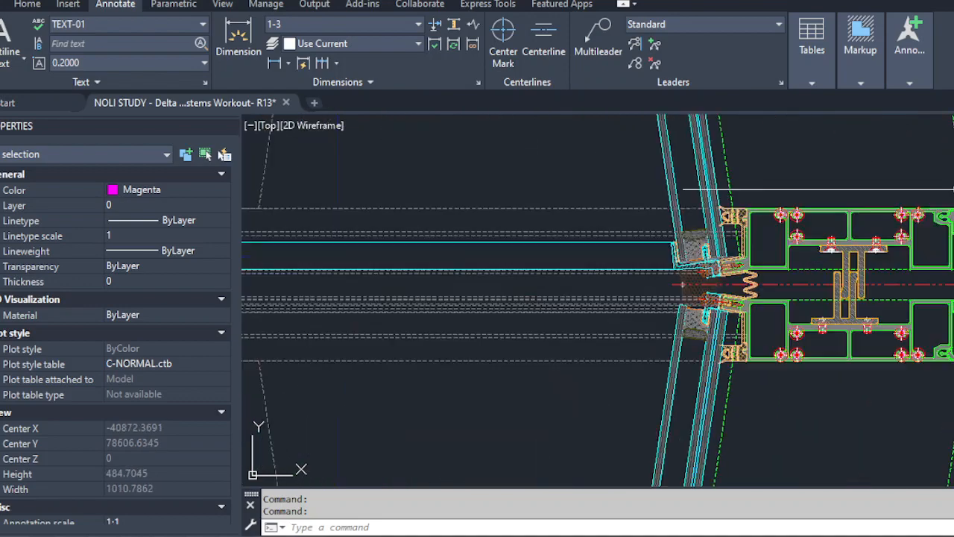
scroll(609, 395, up, 10)
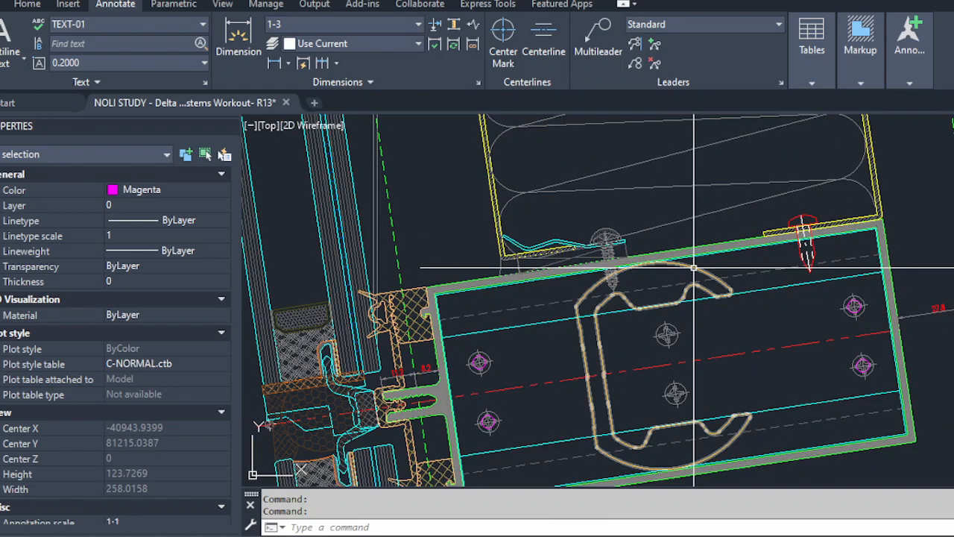
click(695, 267)
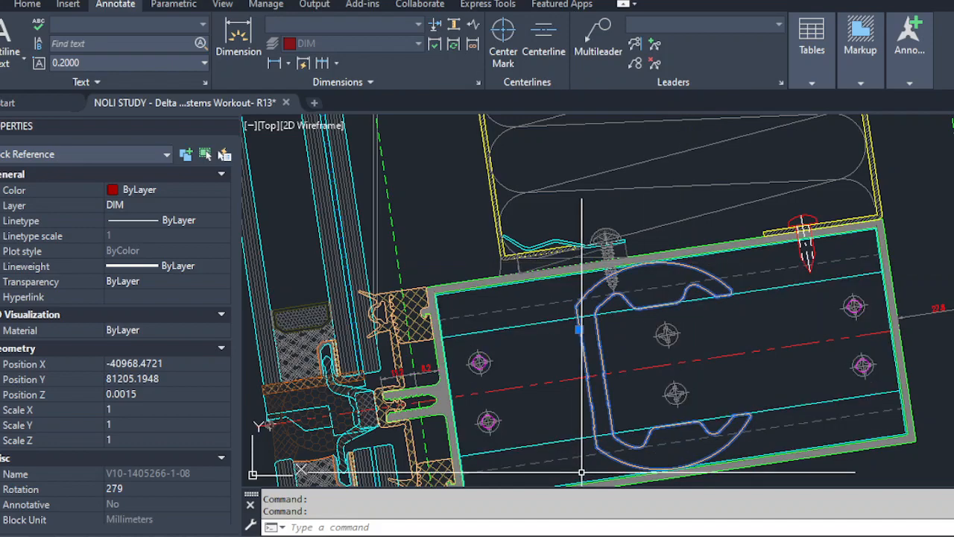
Open layout 006 and examine its table of mullion, transom and gasket profiles.
click(574, 535)
click(739, 382)
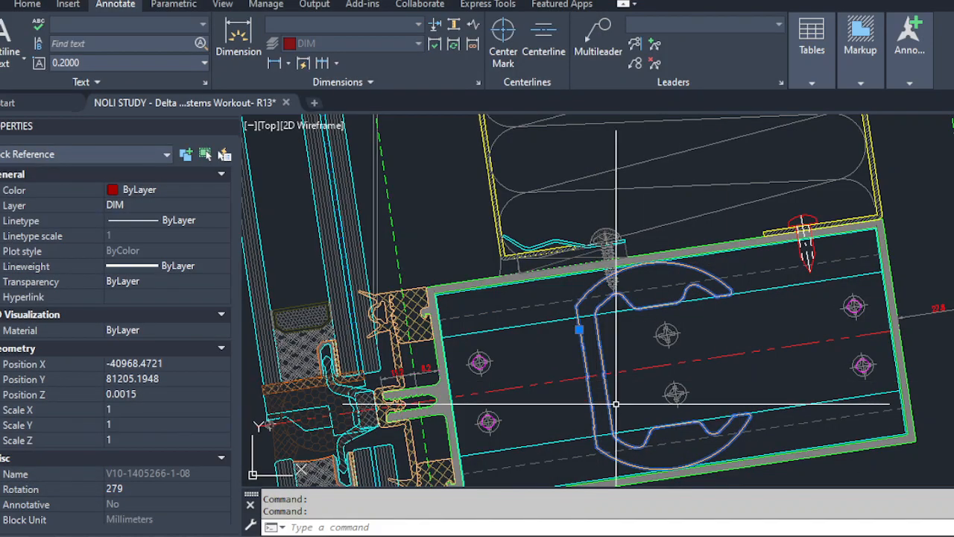
click(335, 535)
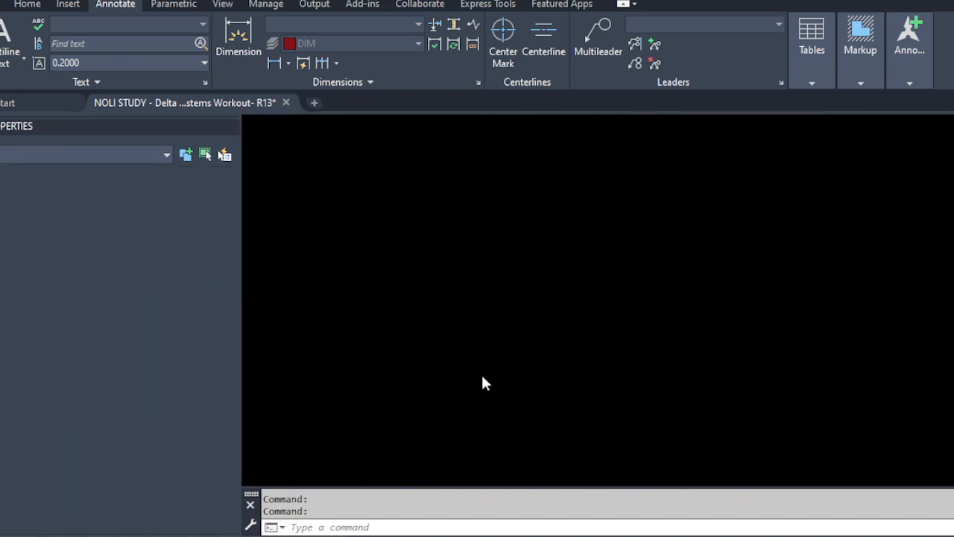
scroll(708, 233, down, 7)
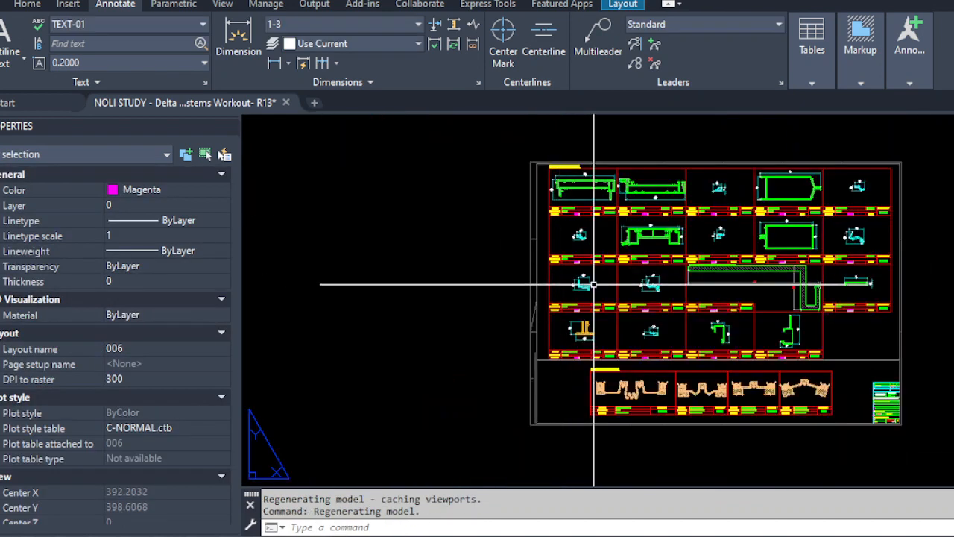
scroll(796, 305, up, 2)
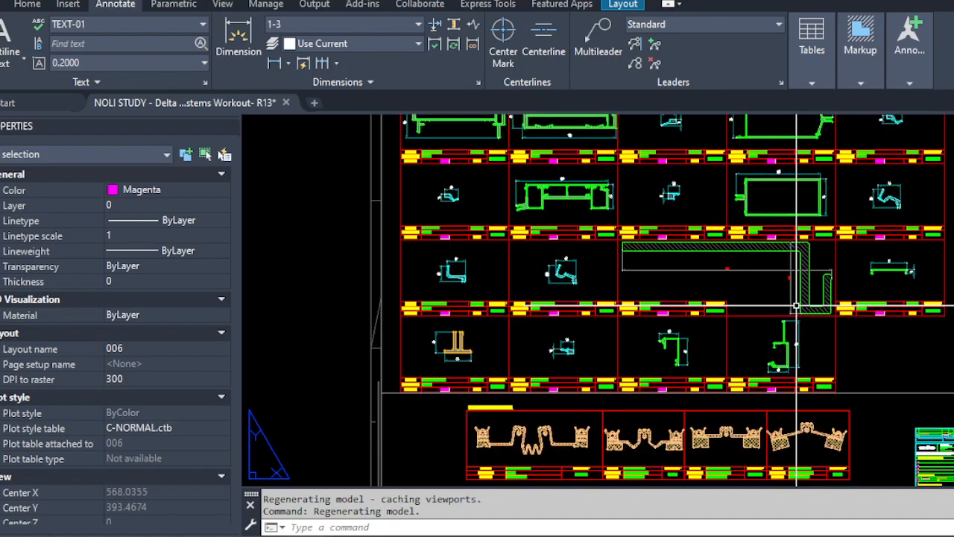
scroll(596, 305, down, 2)
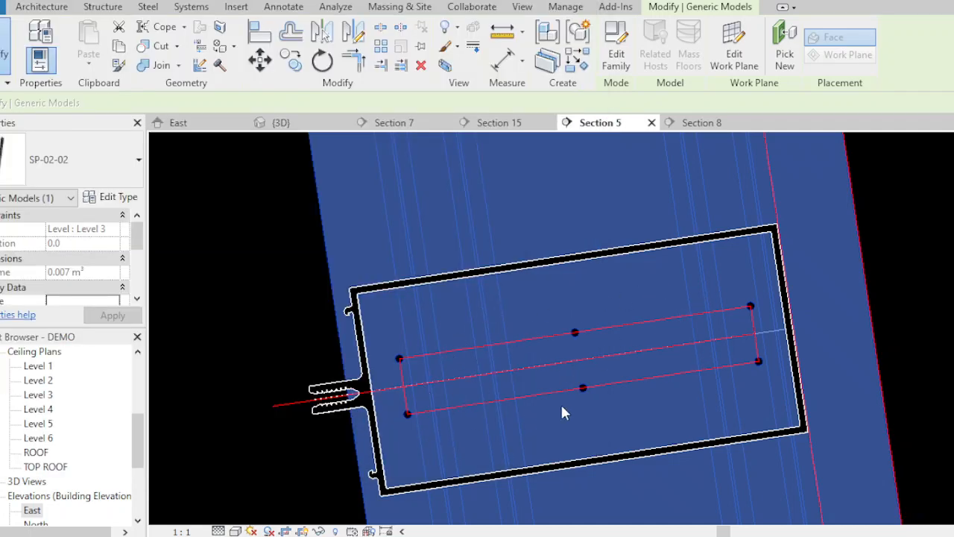
Switch back to Revit and examine the transom positions along the selected SP-02-02 mullion in Section 5.
scroll(574, 373, down, 10)
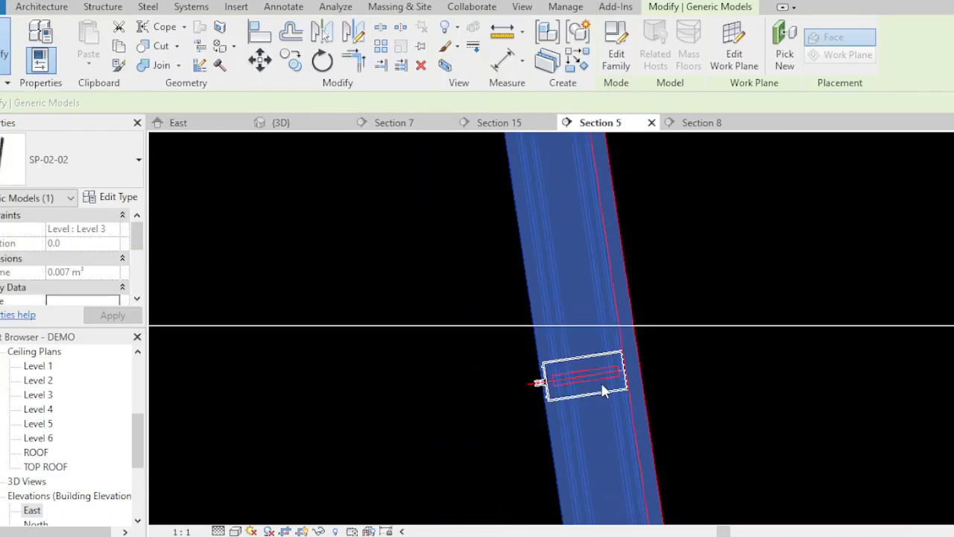
scroll(603, 403, down, 2)
scroll(589, 335, down, 2)
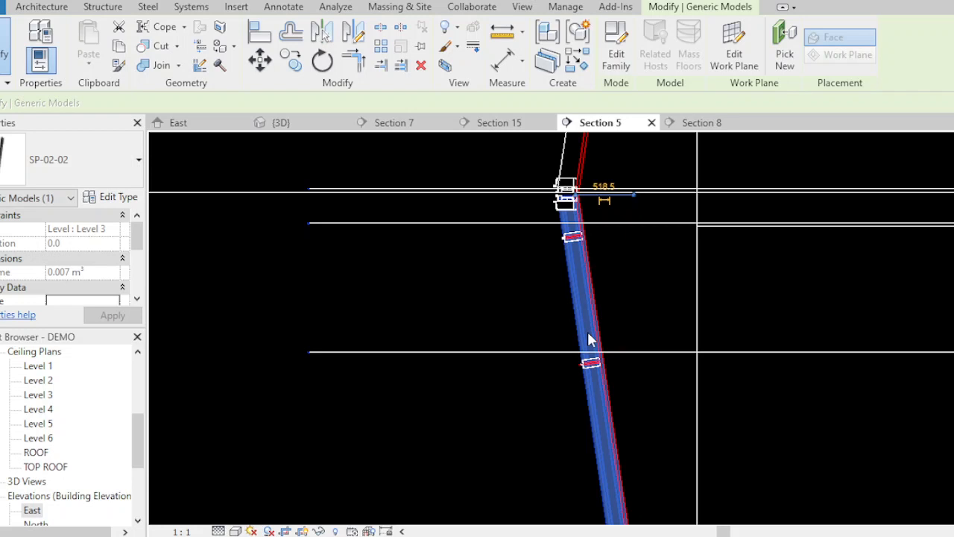
scroll(589, 340, down, 3)
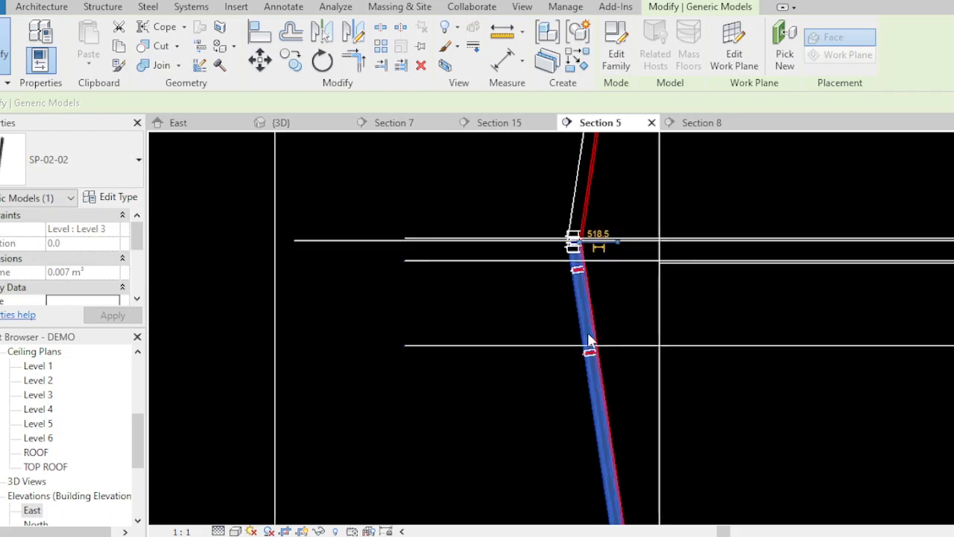
scroll(562, 267, up, 1)
scroll(563, 266, up, 1)
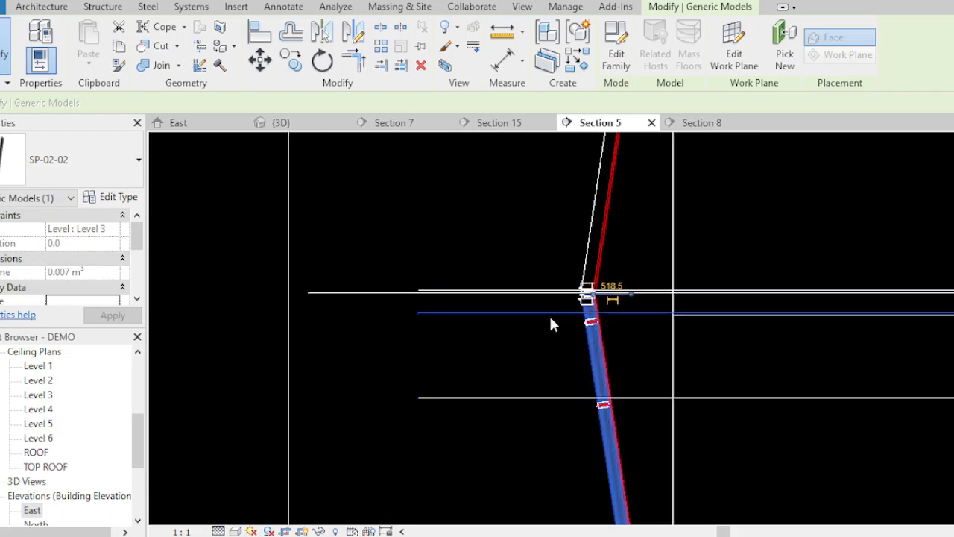
scroll(605, 346, up, 4)
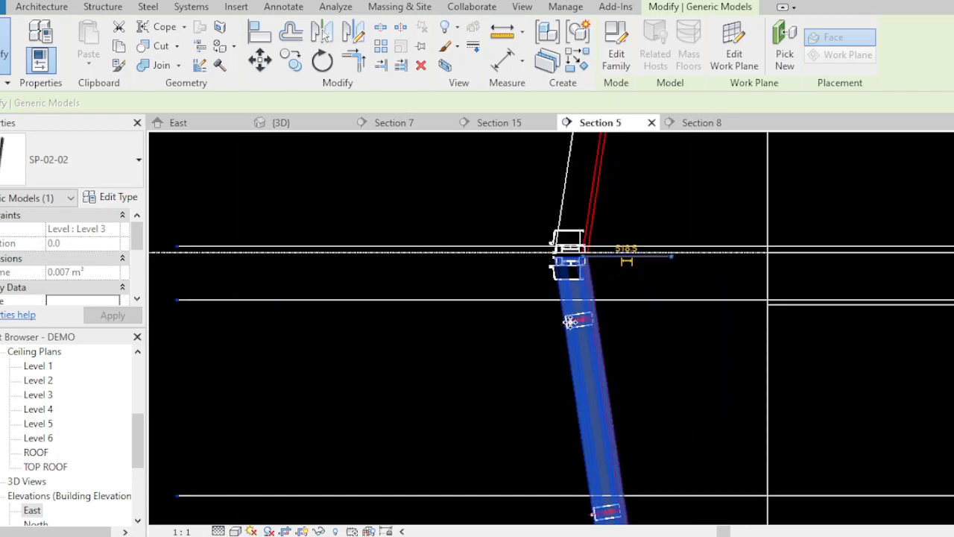
scroll(566, 319, down, 1)
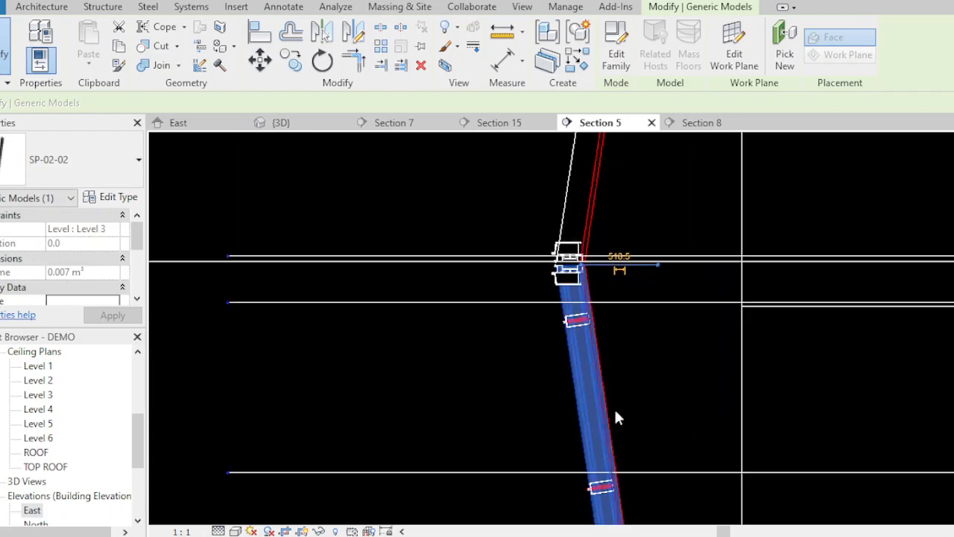
scroll(594, 328, up, 4)
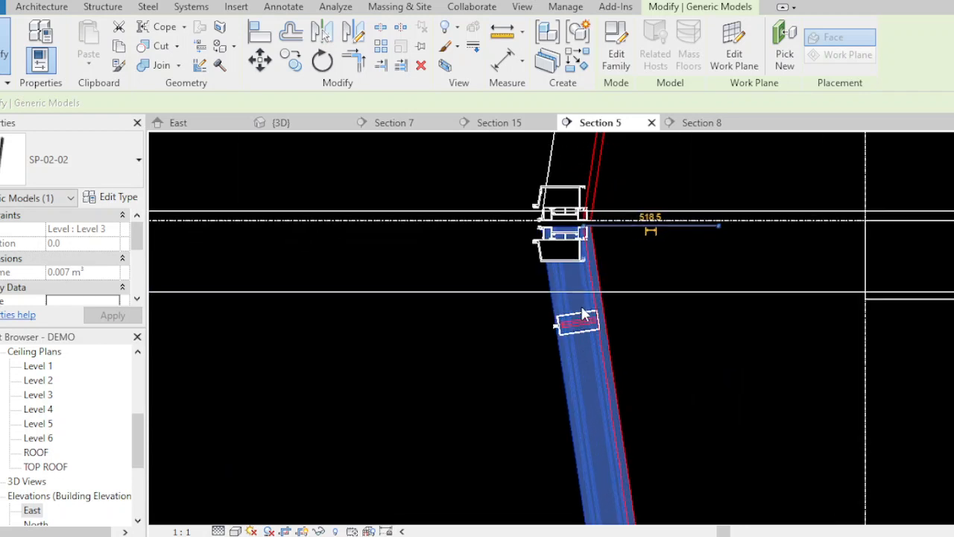
scroll(568, 222, down, 2)
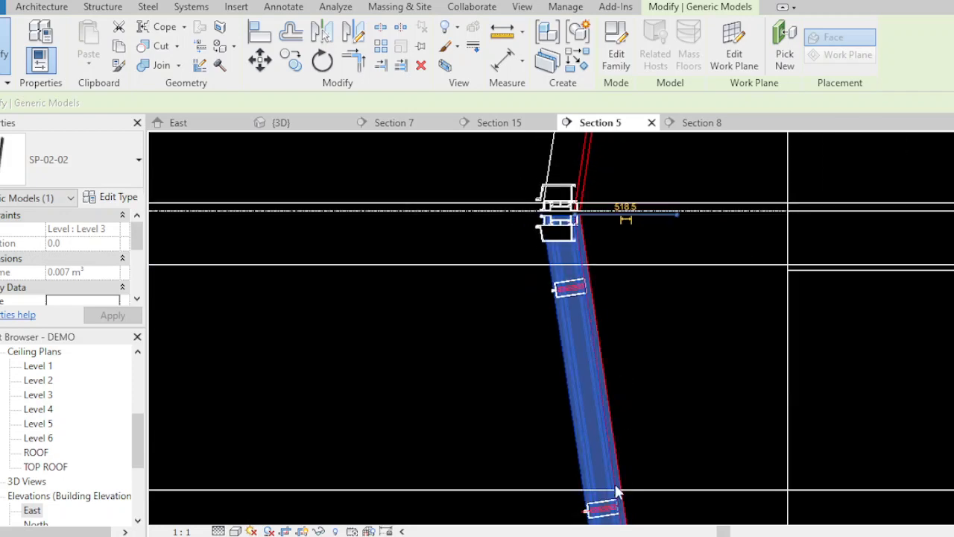
Select the SP-04-01 profile directly below the horizontal frame joint in Section 5 and examine its position against the inclined mullion.
scroll(573, 226, up, 5)
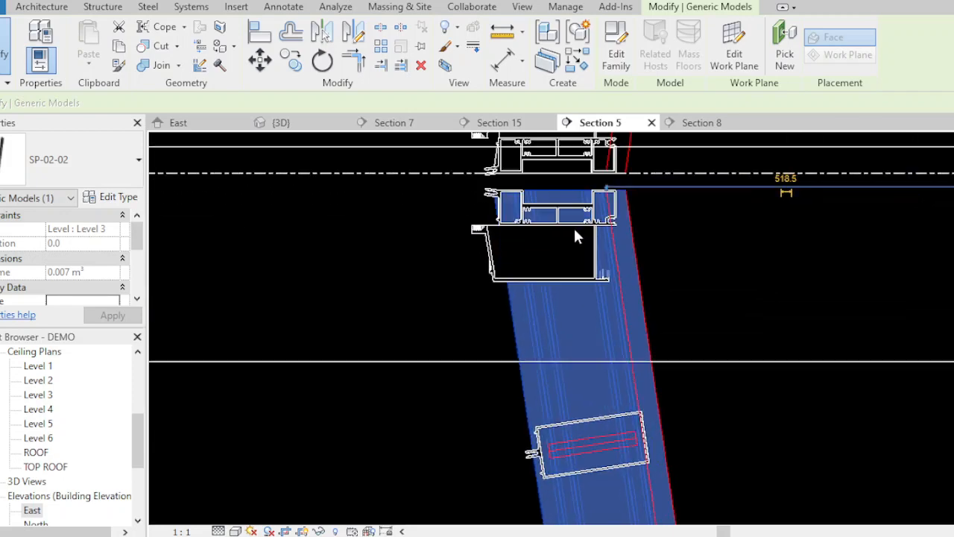
click(462, 235)
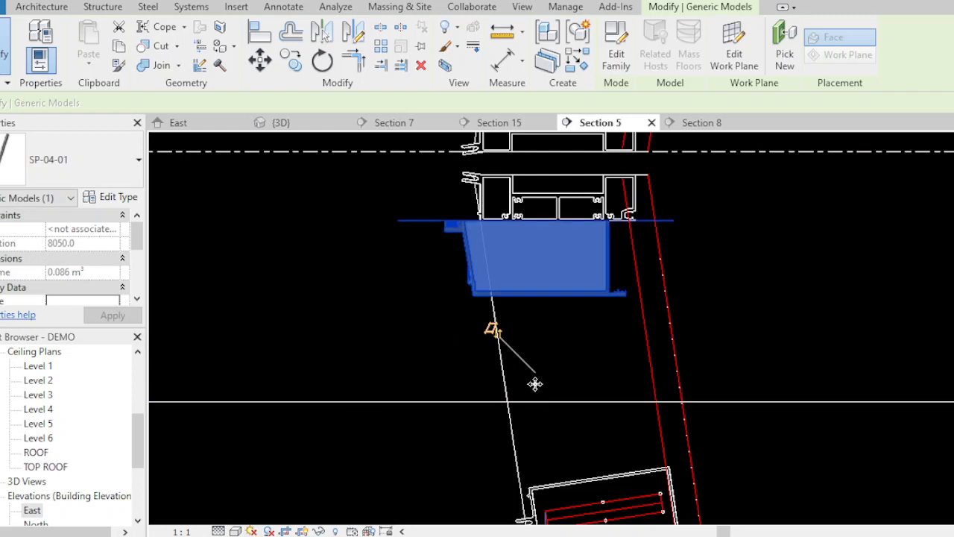
scroll(535, 384, down, 3)
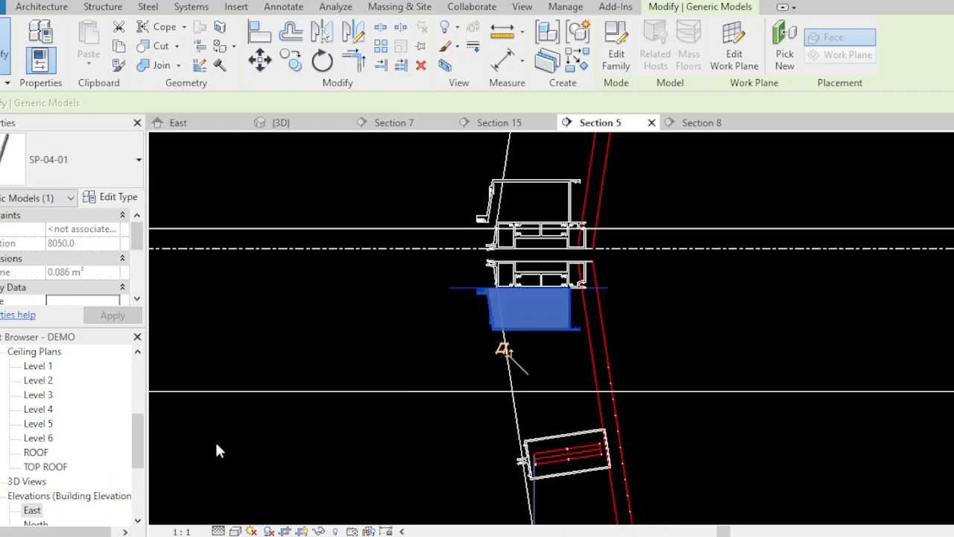
Open the East elevation and select the SP-04-02 diagonal to examine where it crosses the intermediate transoms.
double_click(32, 510)
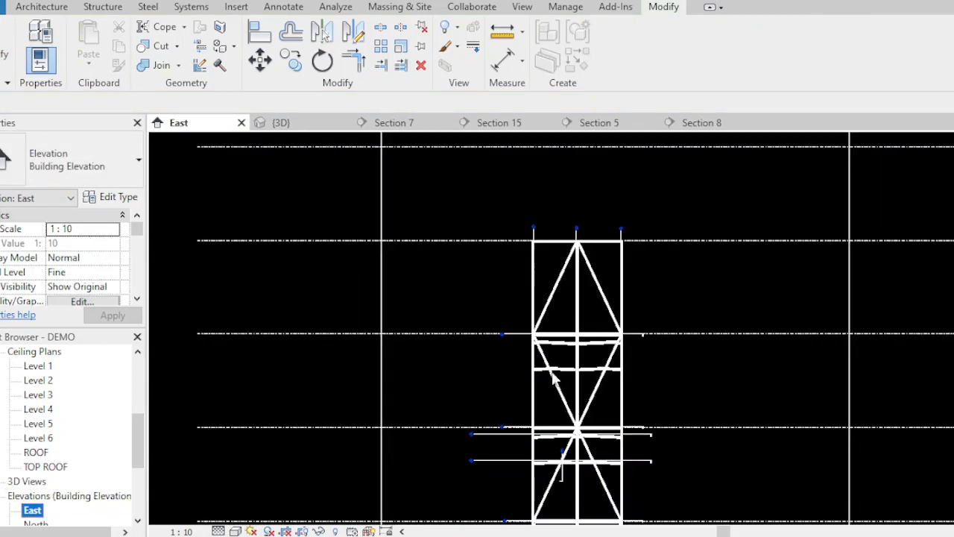
scroll(552, 365, down, 2)
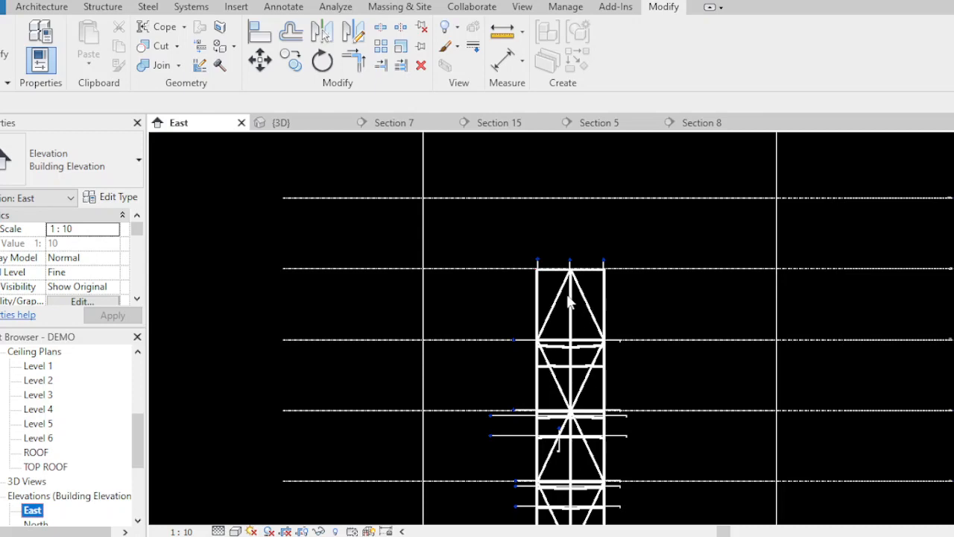
scroll(568, 301, down, 1)
scroll(558, 422, up, 3)
click(552, 422)
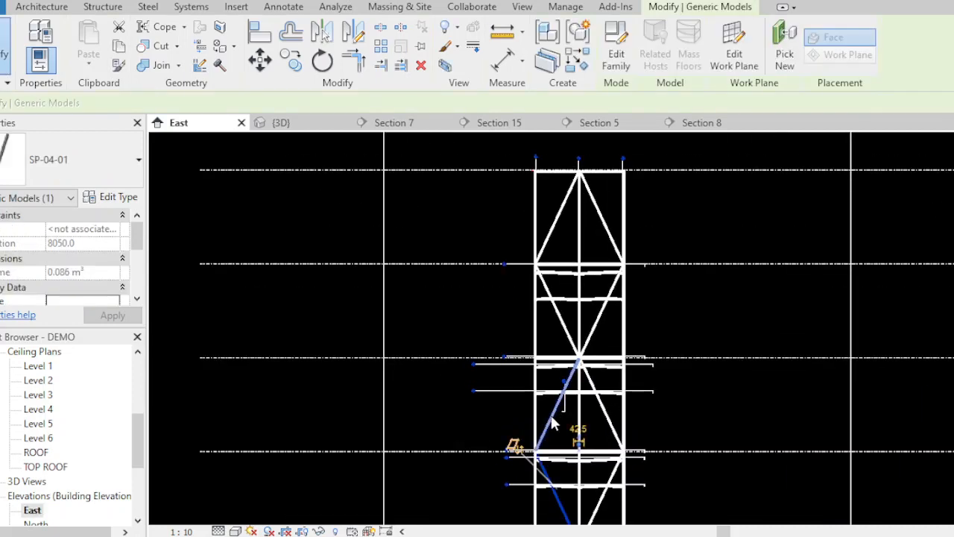
scroll(552, 425, up, 4)
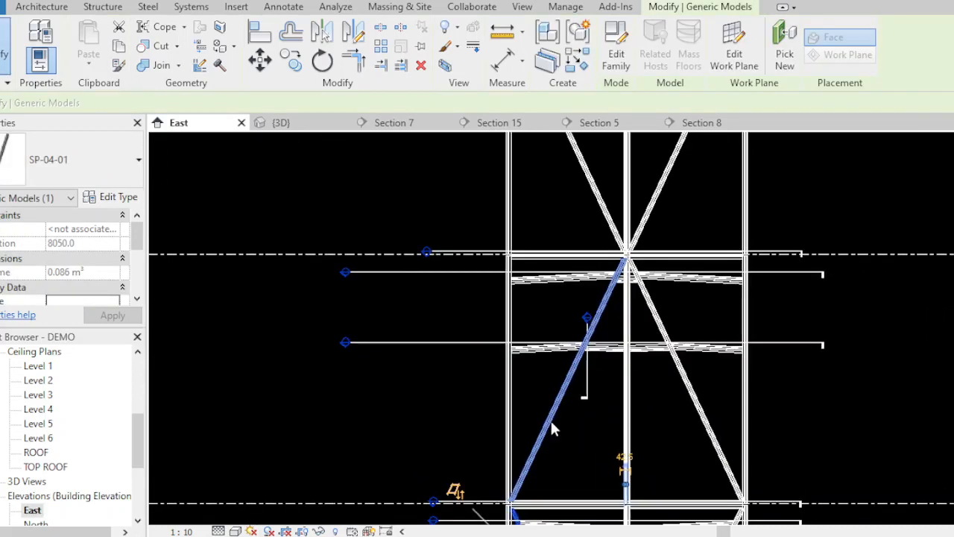
key(Escape)
click(552, 415)
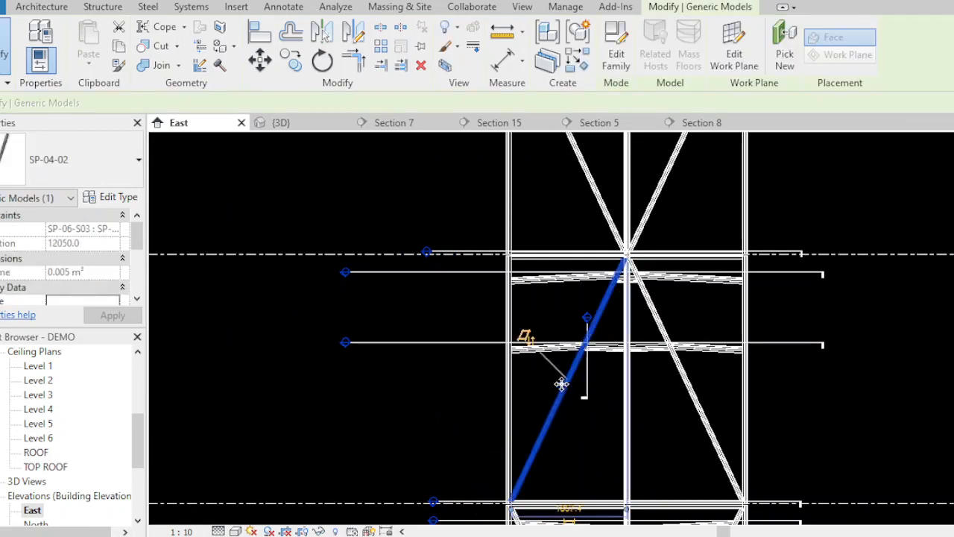
scroll(570, 374, up, 2)
scroll(581, 349, up, 2)
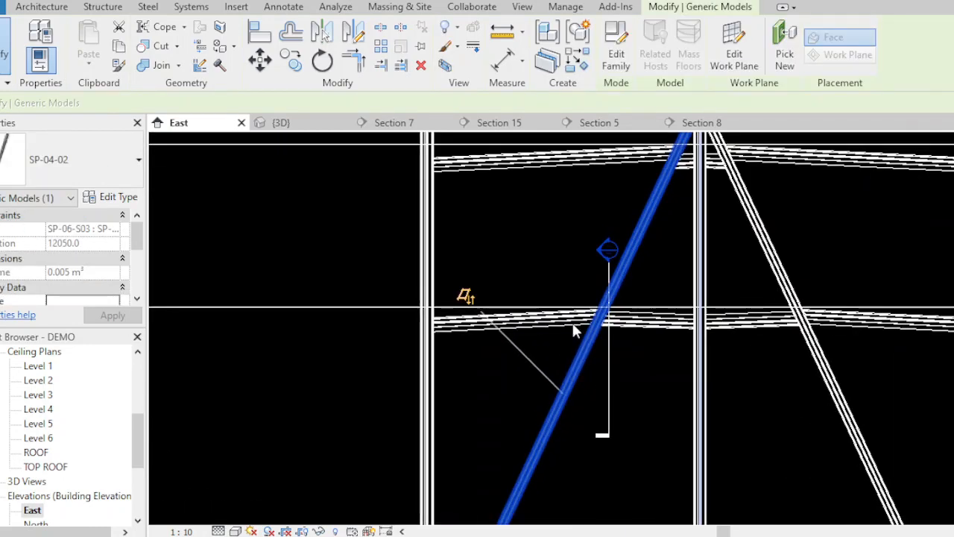
Open the 3D view and inspect the cut end of the intermediate transom where it meets the SP-04-02 diagonal.
click(282, 124)
scroll(529, 305, up, 4)
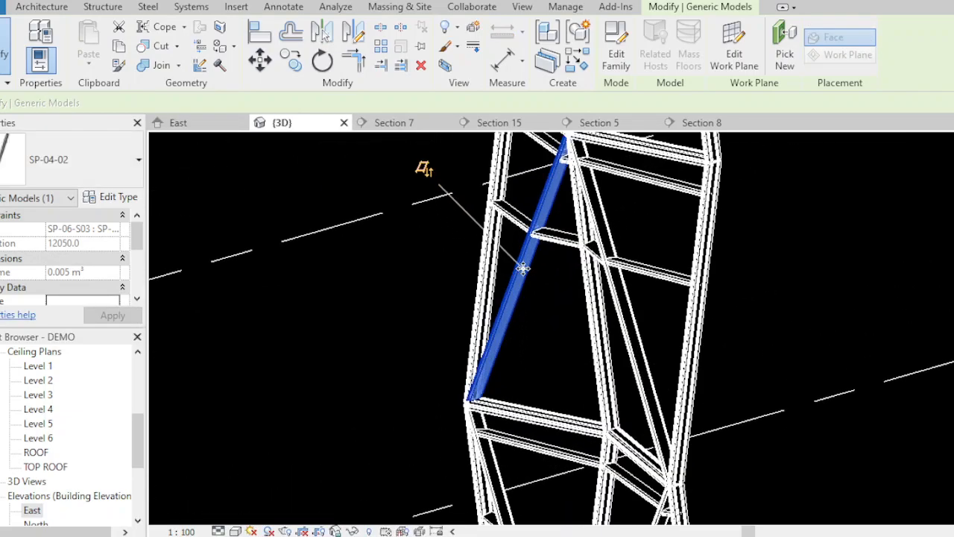
scroll(523, 268, up, 6)
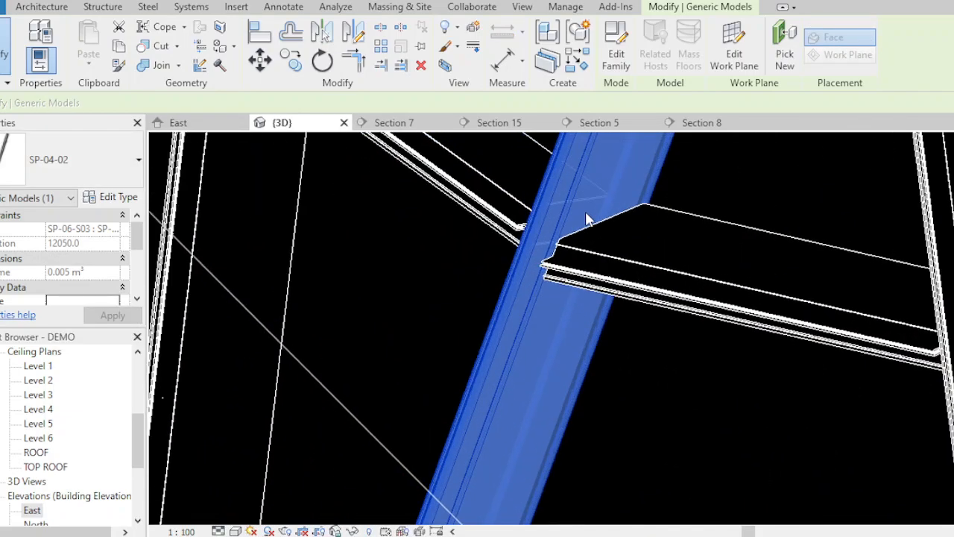
scroll(595, 246, up, 2)
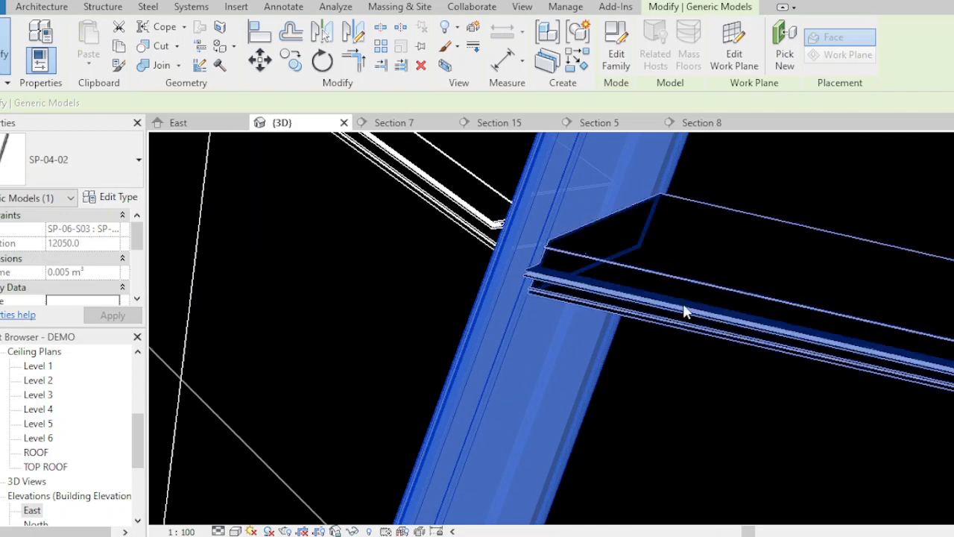
scroll(564, 232, up, 2)
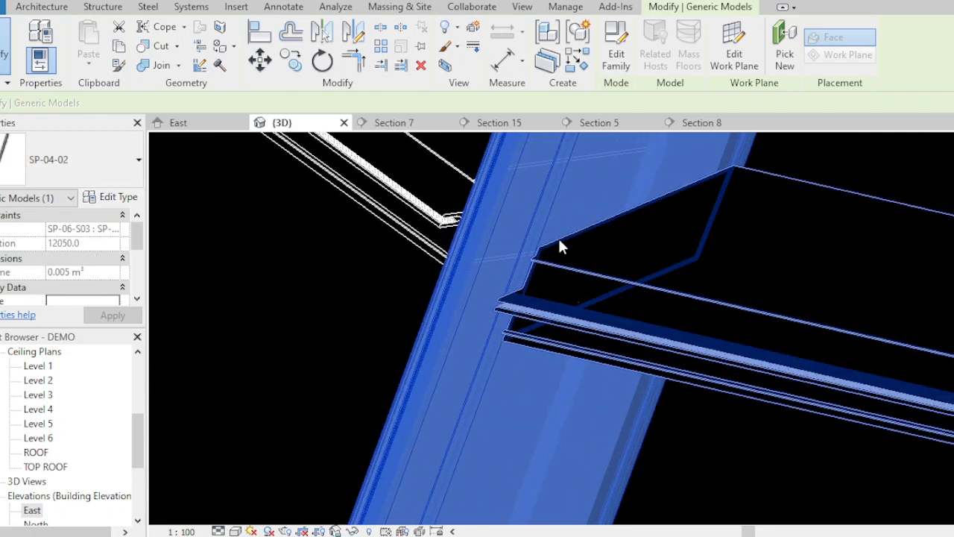
click(560, 246)
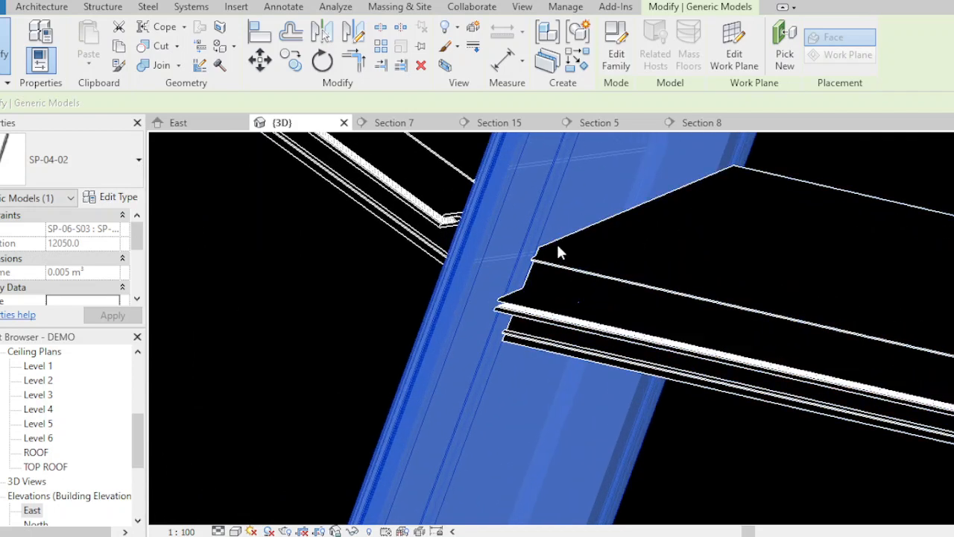
Inspect the intermediate transom's connection to the SP-04-02 diagonal from the opposite side of the frame.
shift+middle_drag(572, 254, 608, 298)
scroll(607, 295, down, 4)
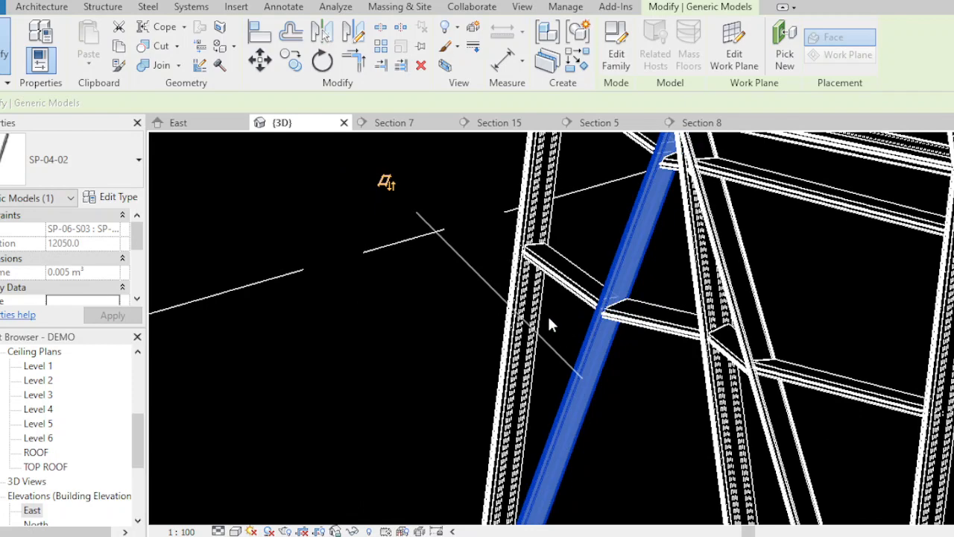
shift+middle_drag(548, 324, 737, 340)
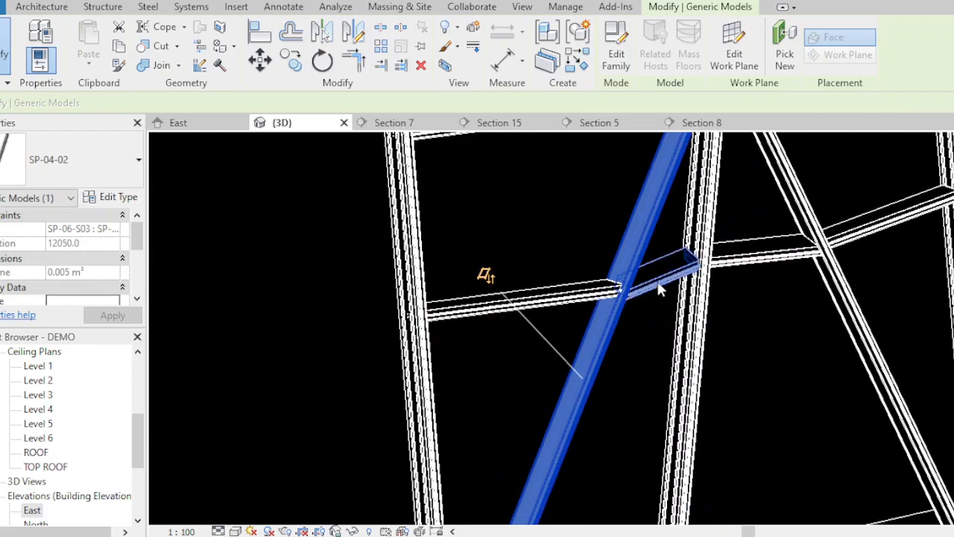
scroll(660, 290, up, 8)
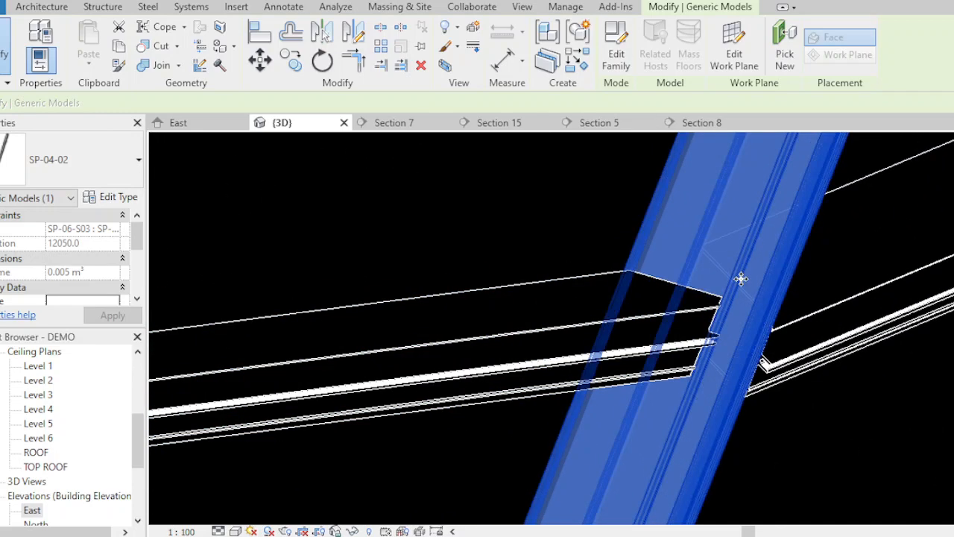
scroll(522, 275, down, 8)
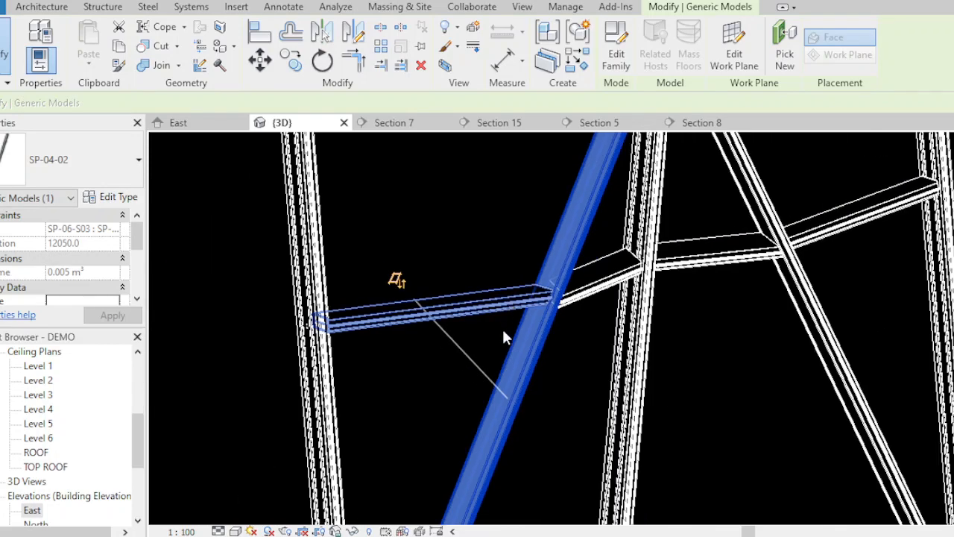
Examine the whole facade frame against the building levels in 3D and clear the diagonal's selection.
scroll(501, 329, down, 3)
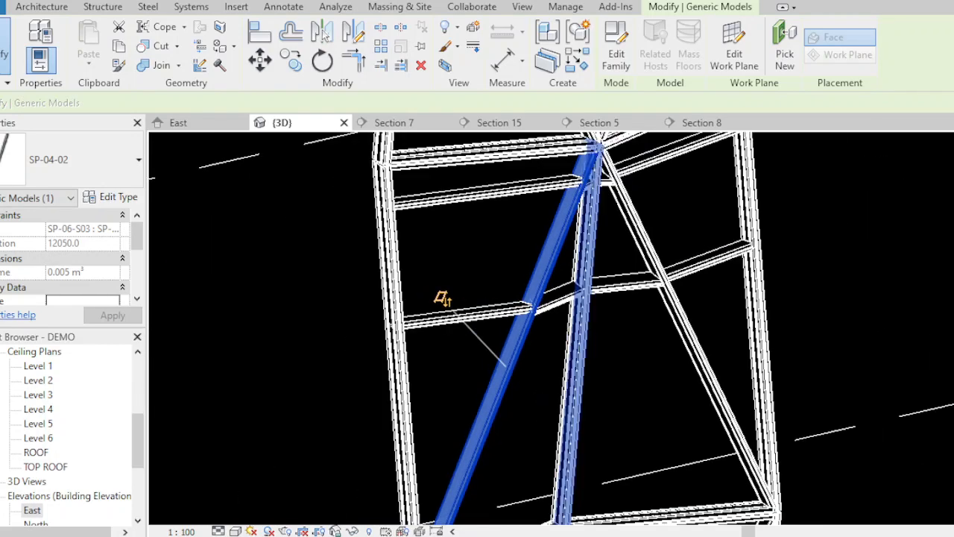
scroll(579, 385, down, 5)
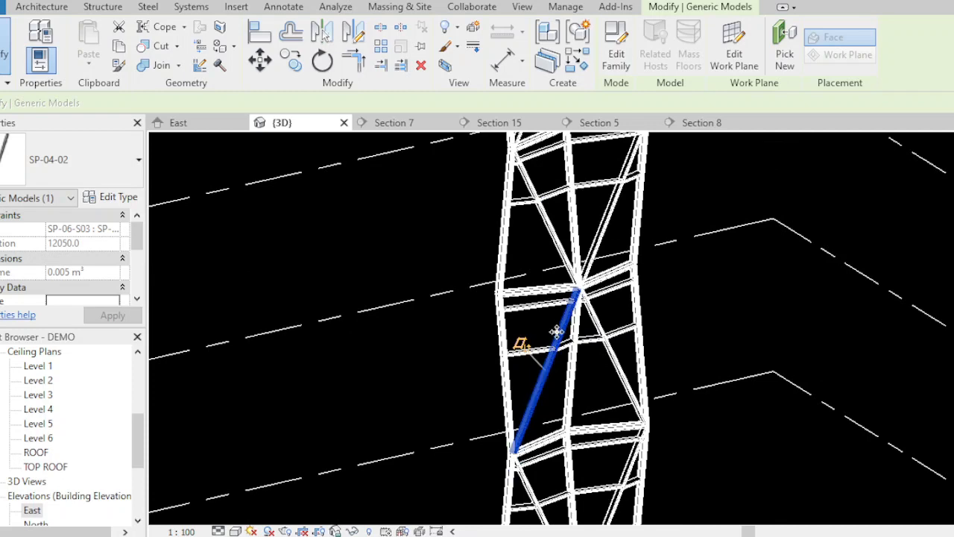
scroll(557, 332, down, 4)
scroll(622, 339, down, 3)
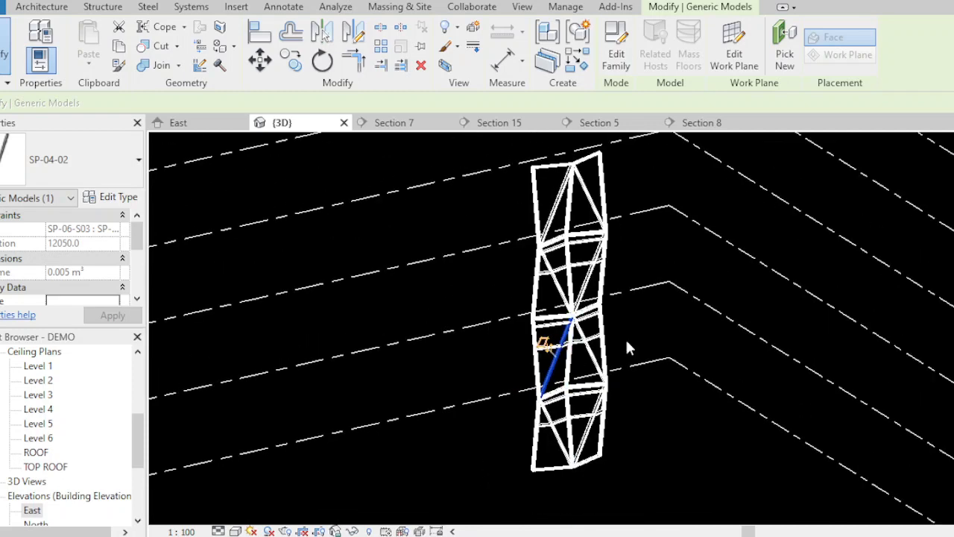
scroll(293, 443, up, 1)
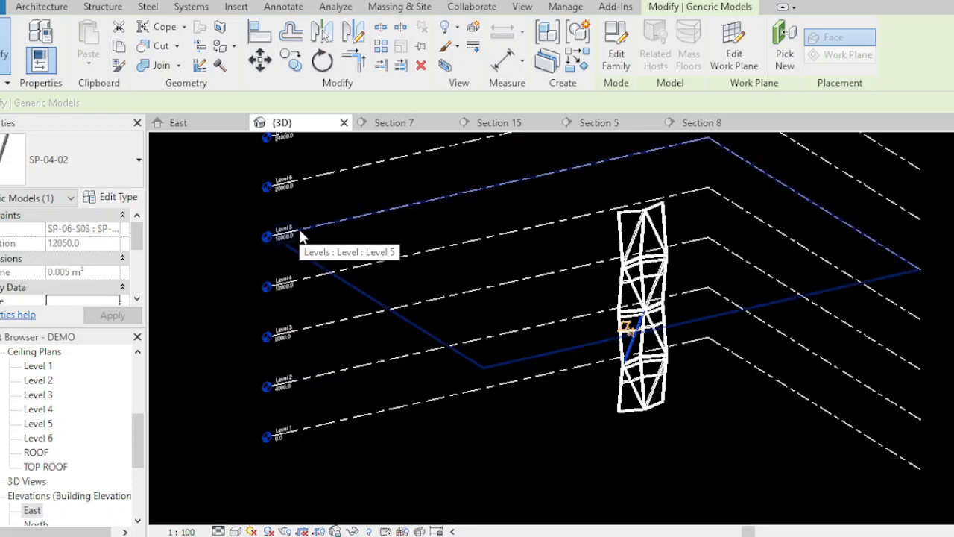
scroll(740, 307, up, 3)
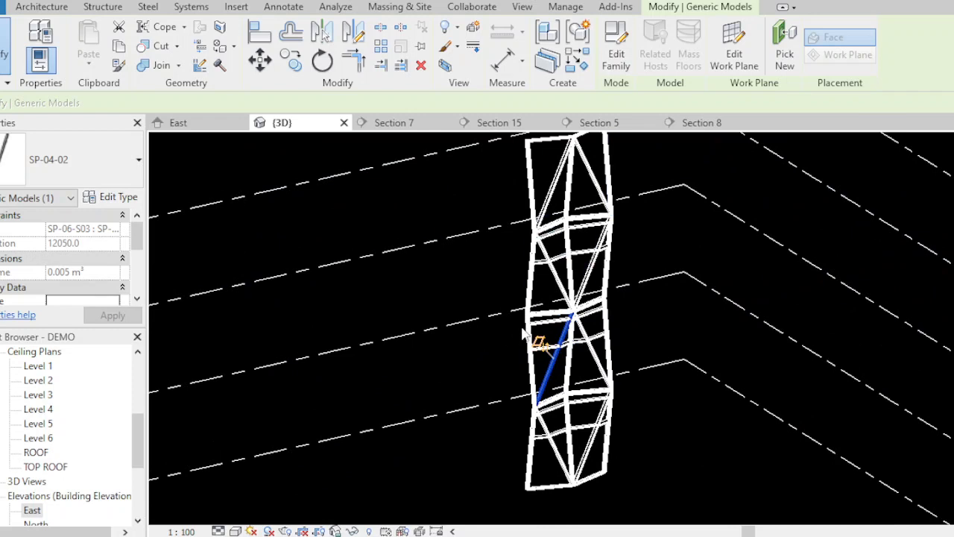
click(495, 278)
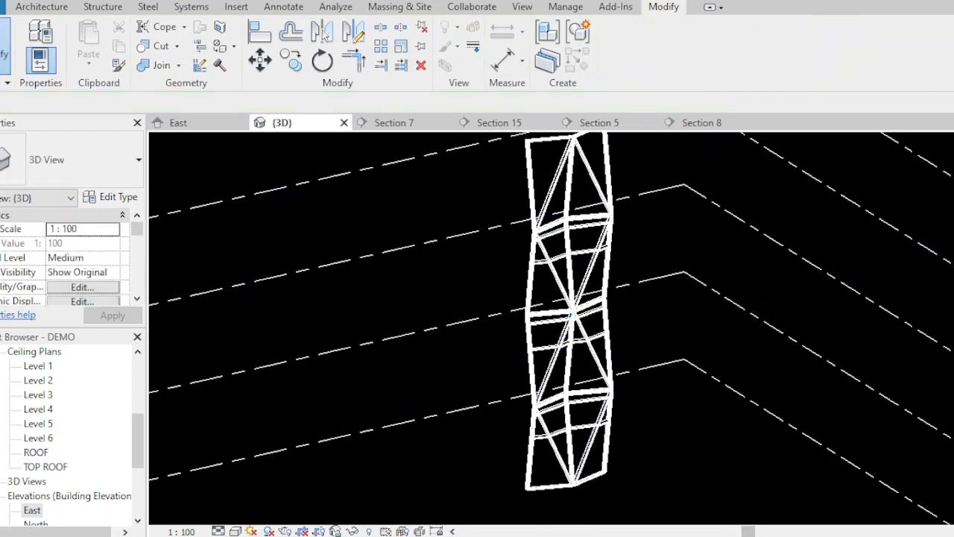